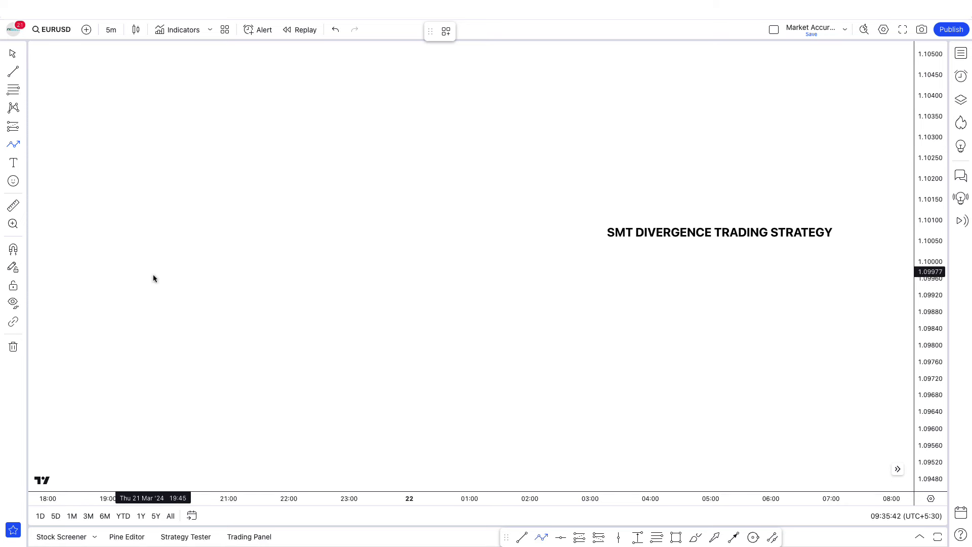
# Step: Draw a zigzag path whose second peak rises above its first peak
pyautogui.click(163, 325)
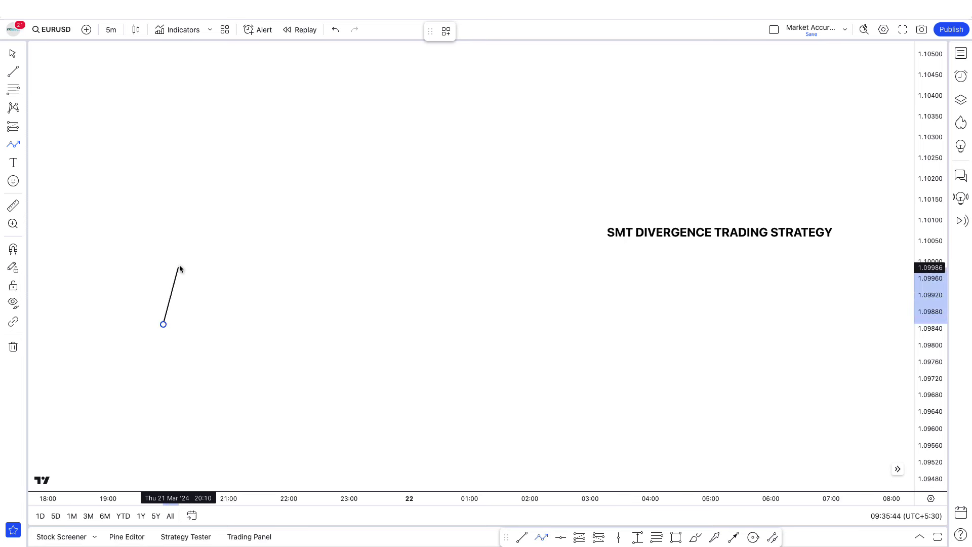
pyautogui.click(189, 249)
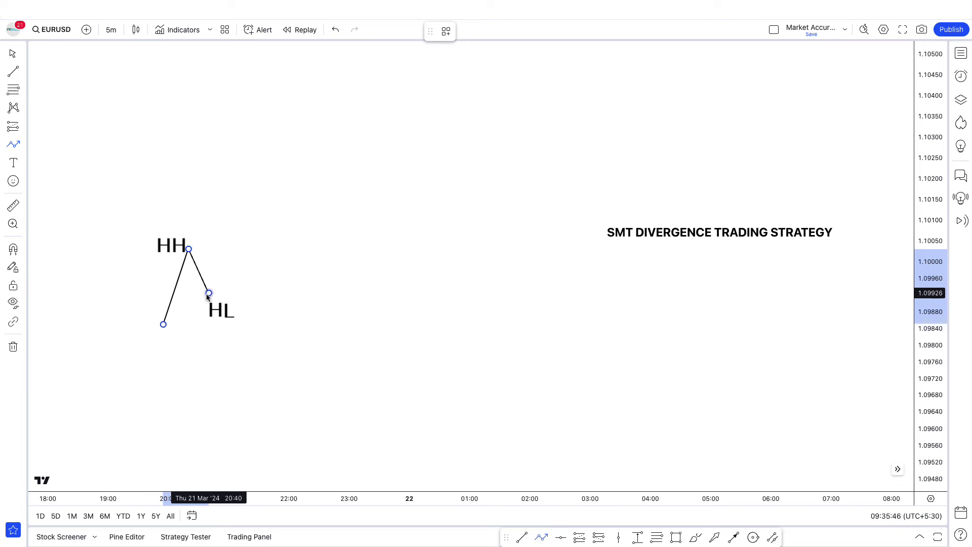
pyautogui.click(208, 293)
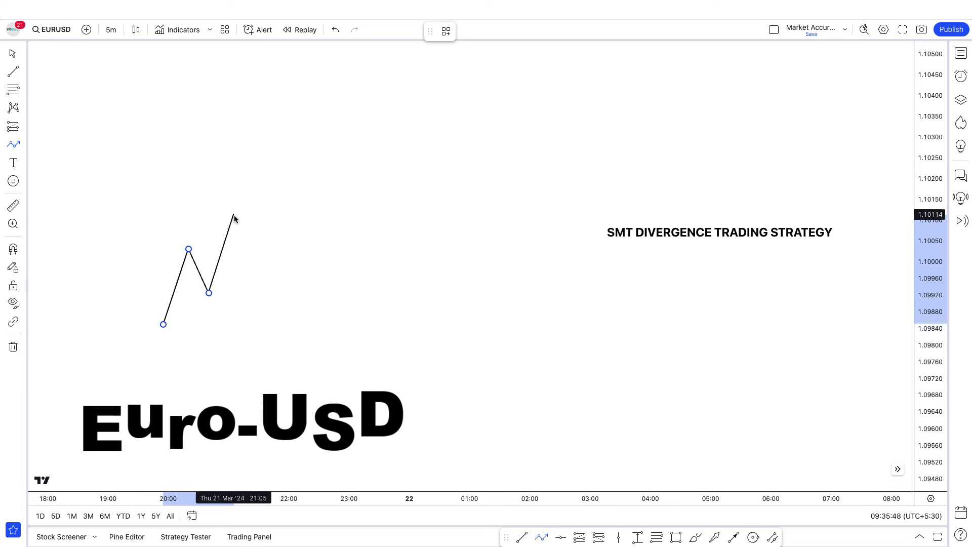
pyautogui.doubleClick(234, 215)
pyautogui.click(192, 339)
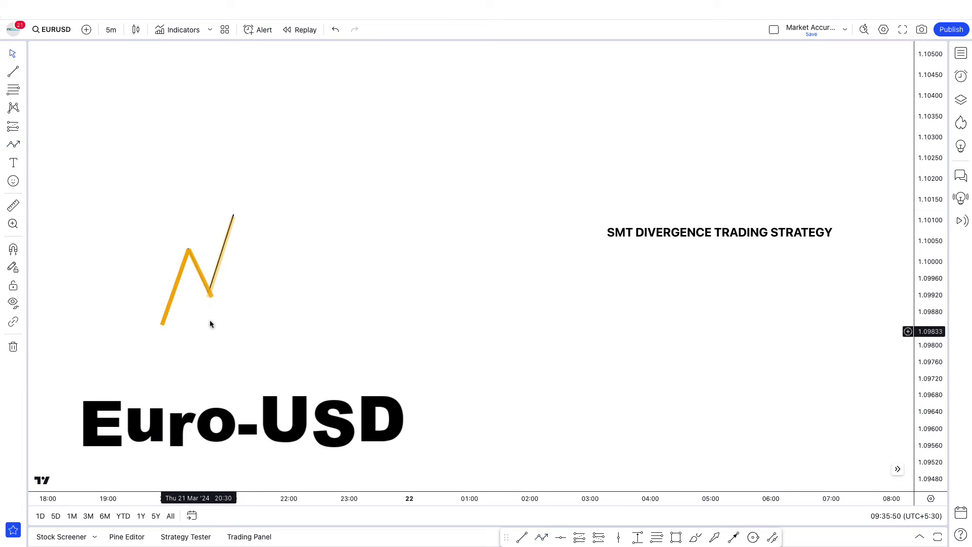
# Step: Draw a second zigzag to its right whose second peak stays below the first
pyautogui.click(264, 331)
pyautogui.click(279, 263)
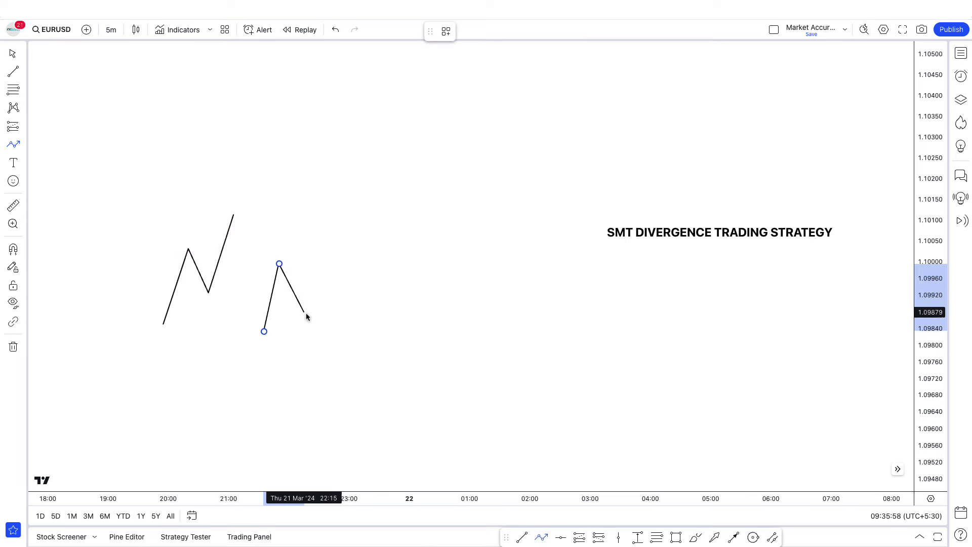
pyautogui.doubleClick(309, 269)
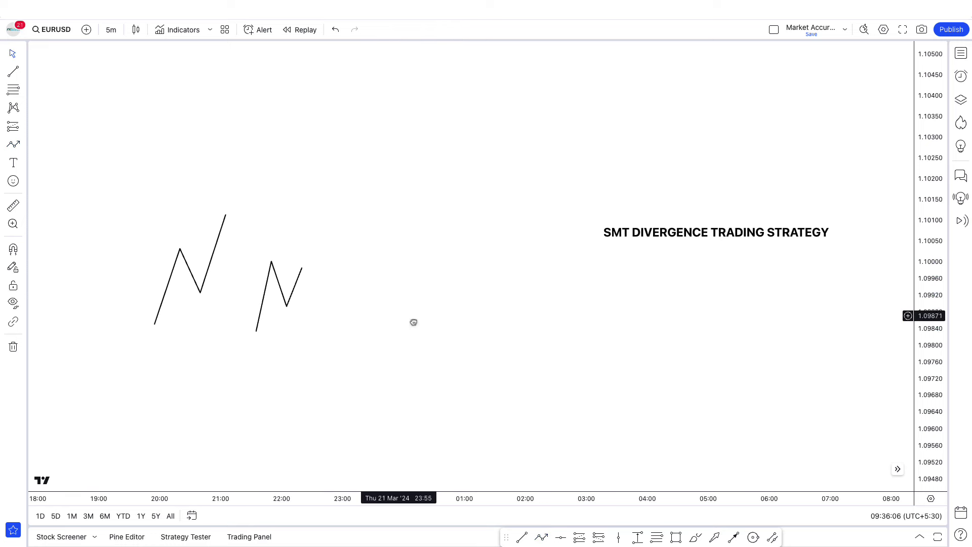
pyautogui.scroll(2, 405, 320)
pyautogui.hotkey('alt', 't')
# Step: Mark the left zigzag's first peak with a short horizontal line
pyautogui.click(189, 250)
pyautogui.click(227, 251)
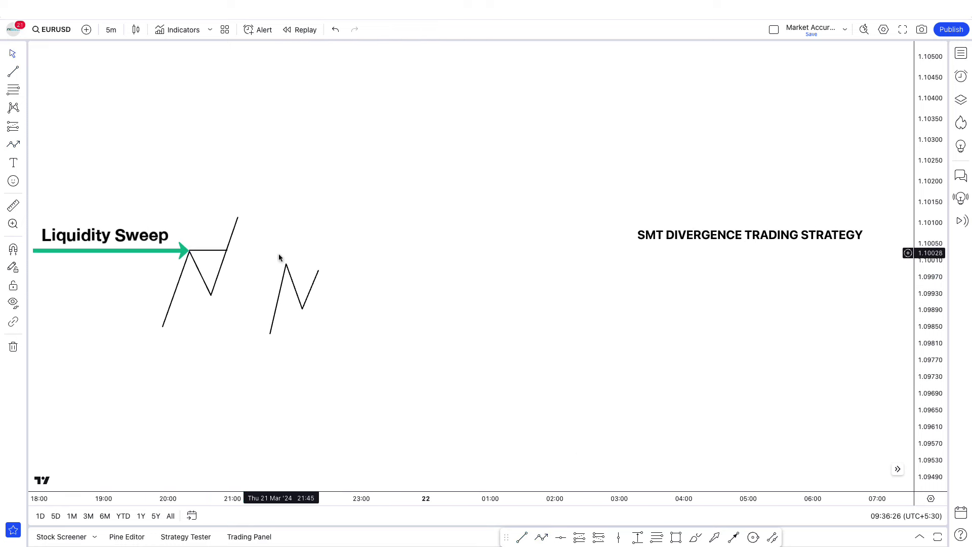
pyautogui.scroll(1, 369, 246)
# Step: Draw a horizontal line at the right zigzag's peak, extending past its lower second peak
pyautogui.hotkey('alt', 't')
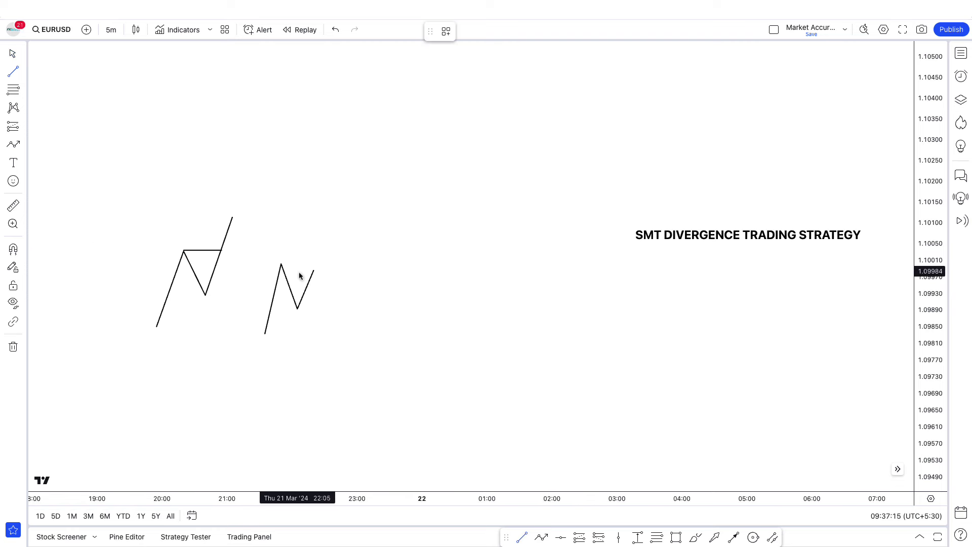
pyautogui.click(281, 264)
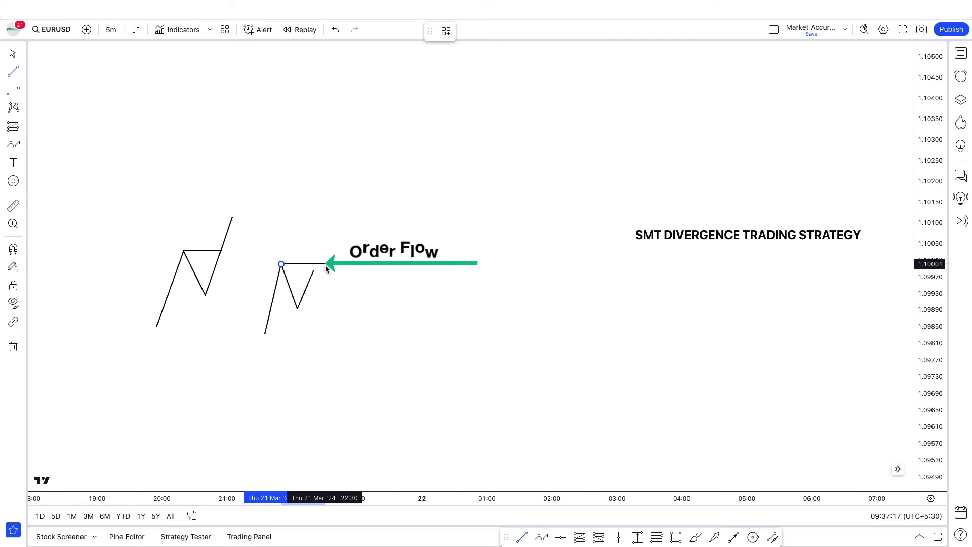
pyautogui.click(325, 264)
pyautogui.click(371, 281)
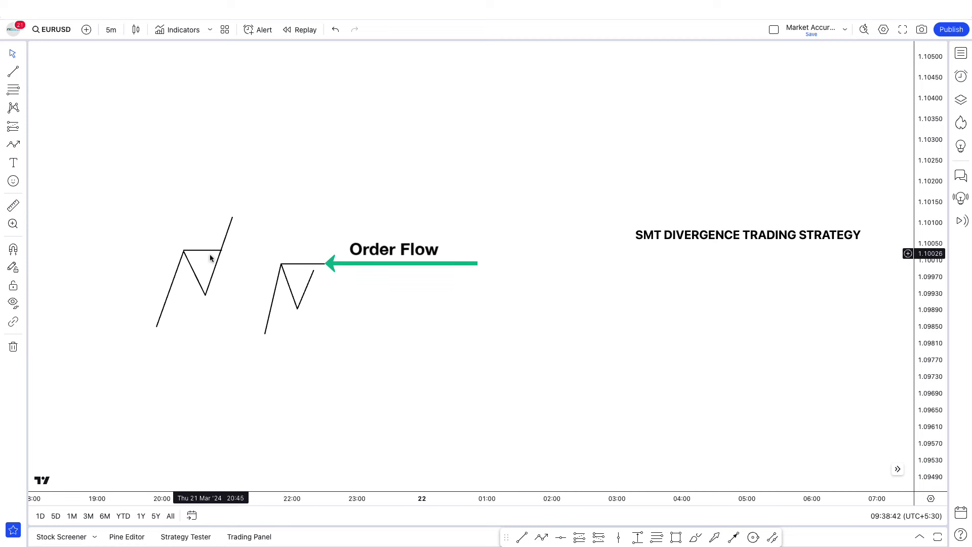
pyautogui.click(301, 265)
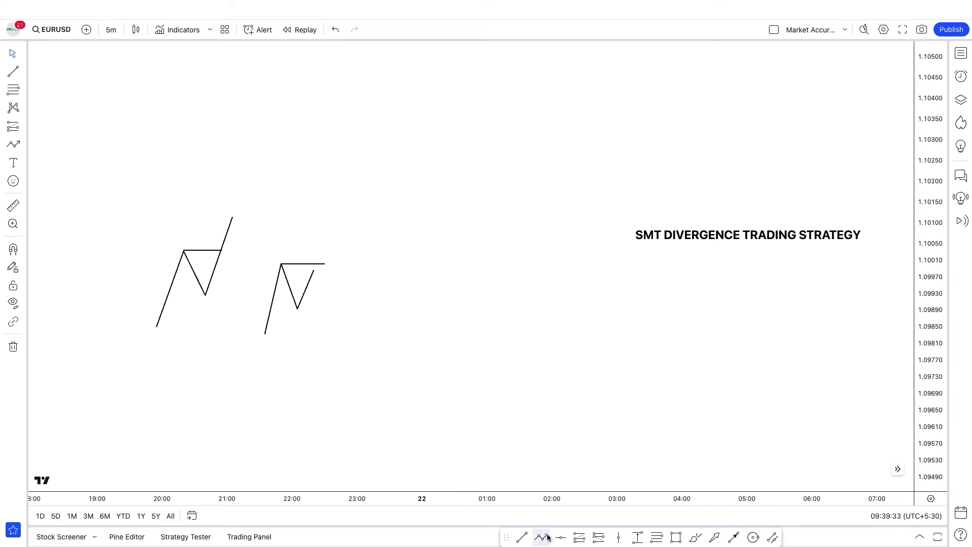
# Step: Draw a short horizontal line just under the left peak's level
pyautogui.click(524, 541)
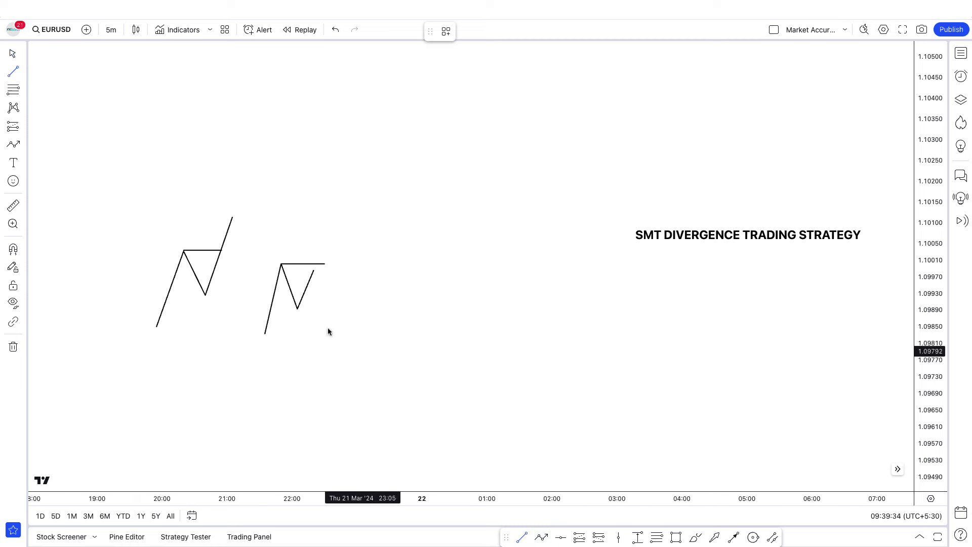
pyautogui.click(216, 260)
pyautogui.click(243, 262)
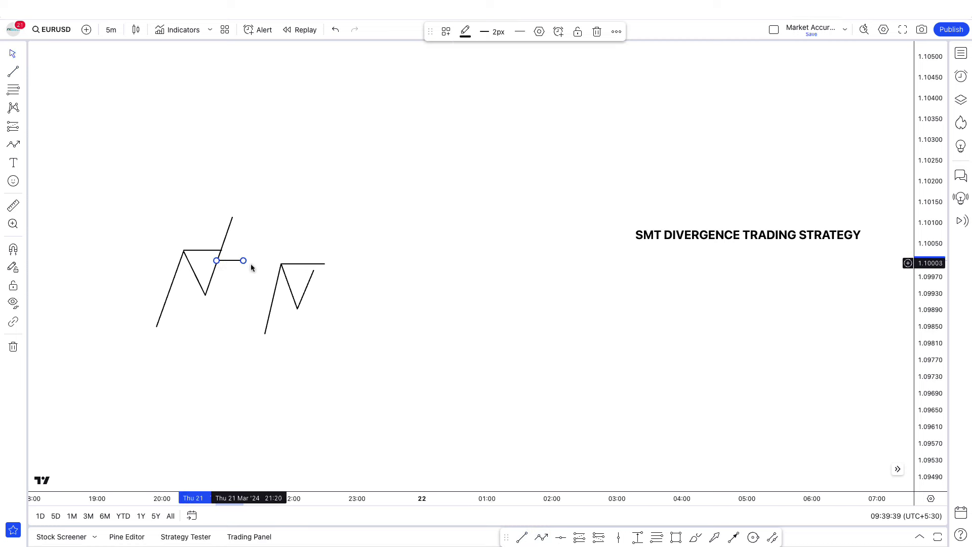
pyautogui.click(265, 326)
# Step: Draw a path from the left rally's top plunging below the level, then move the title left and down
pyautogui.click(542, 537)
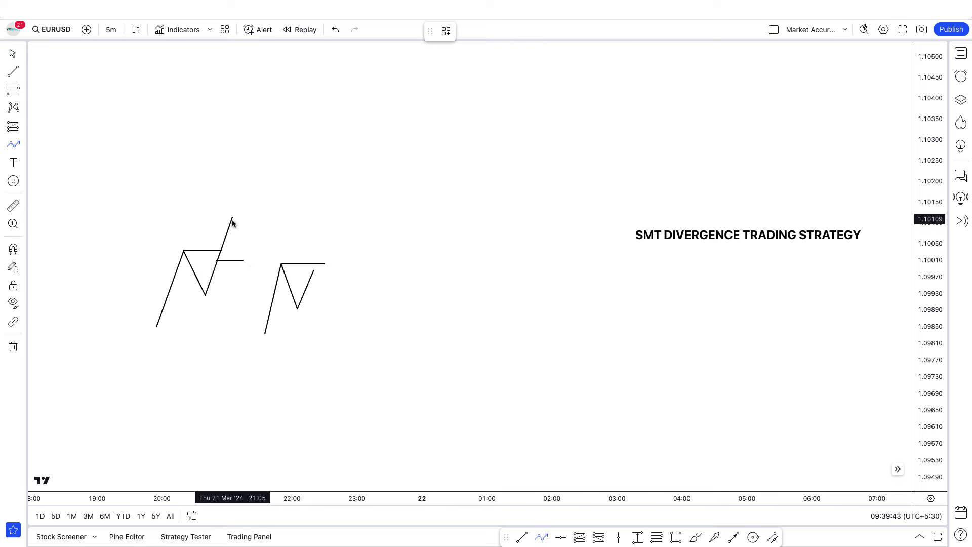
pyautogui.click(232, 220)
pyautogui.click(233, 280)
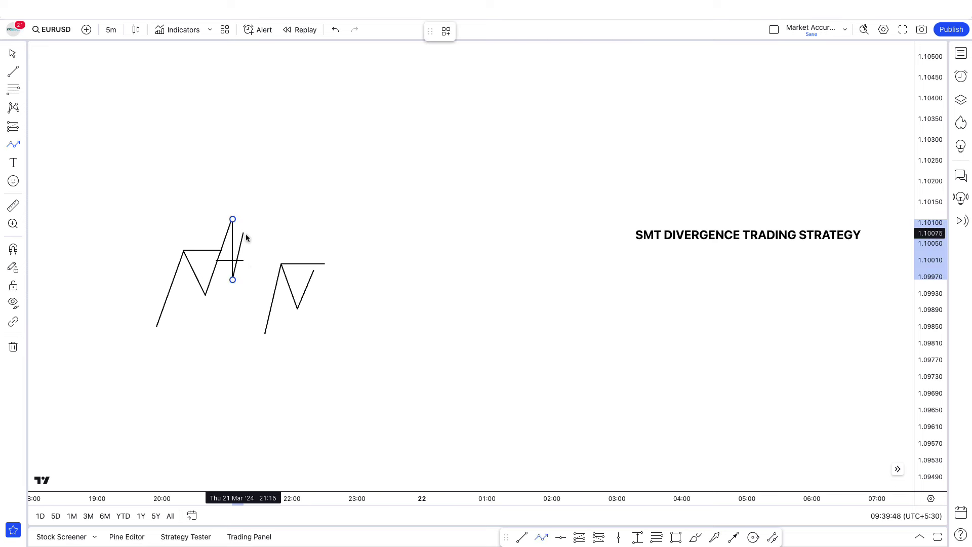
pyautogui.doubleClick(254, 349)
pyautogui.click(343, 359)
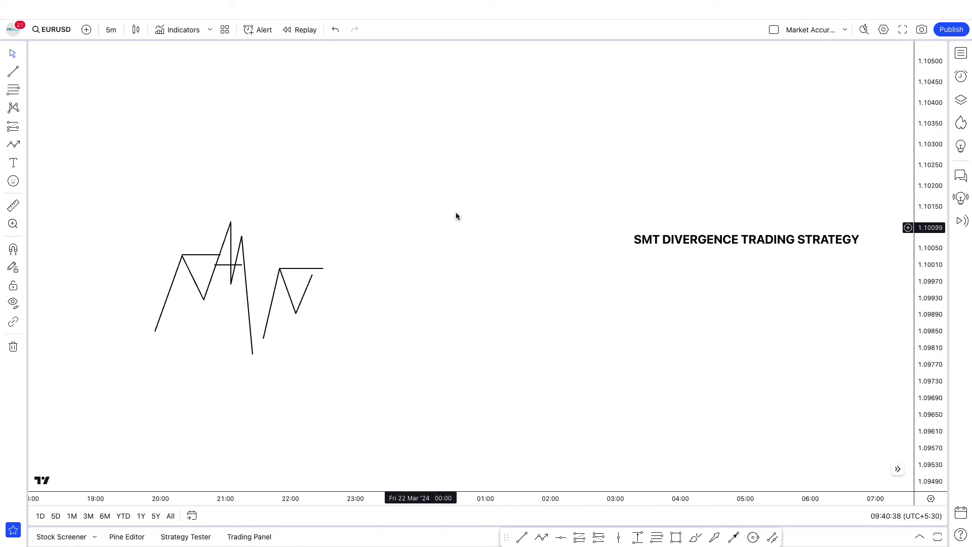
pyautogui.moveTo(659, 241)
pyautogui.mouseDown()
pyautogui.moveTo(538, 250)
pyautogui.moveTo(578, 271)
pyautogui.mouseUp()
pyautogui.hscroll(-3, 481, 316)
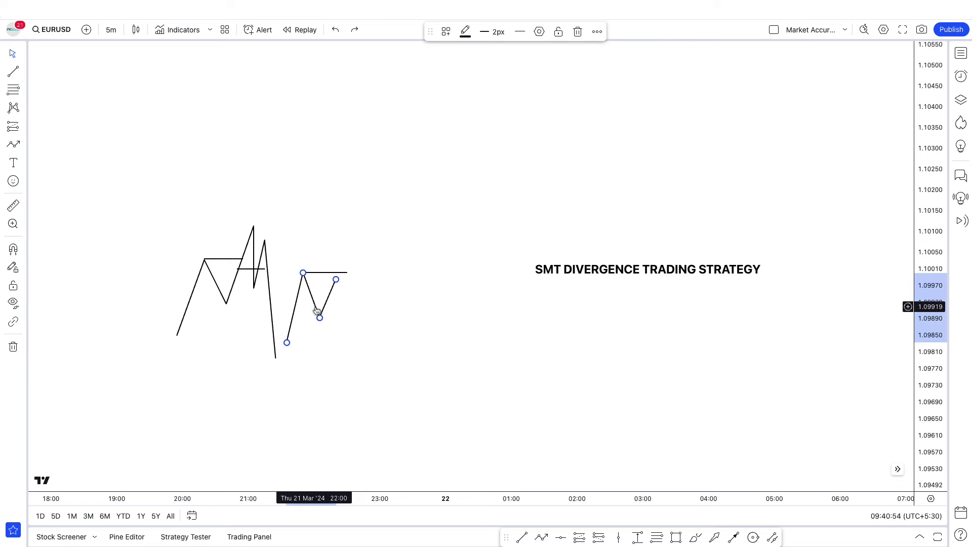
# Step: Delete both zigzags and all the remaining sketched lines from the chart
pyautogui.press('Delete')
pyautogui.click(319, 278)
pyautogui.press('Delete')
pyautogui.click(266, 278)
pyautogui.press('Delete')
pyautogui.click(236, 278)
pyautogui.press('Delete')
# Step: Pan the chart and shift the strategy title right and up
pyautogui.scroll(-1, 329, 307)
pyautogui.moveTo(331, 308); pyautogui.dragTo(362, 321)
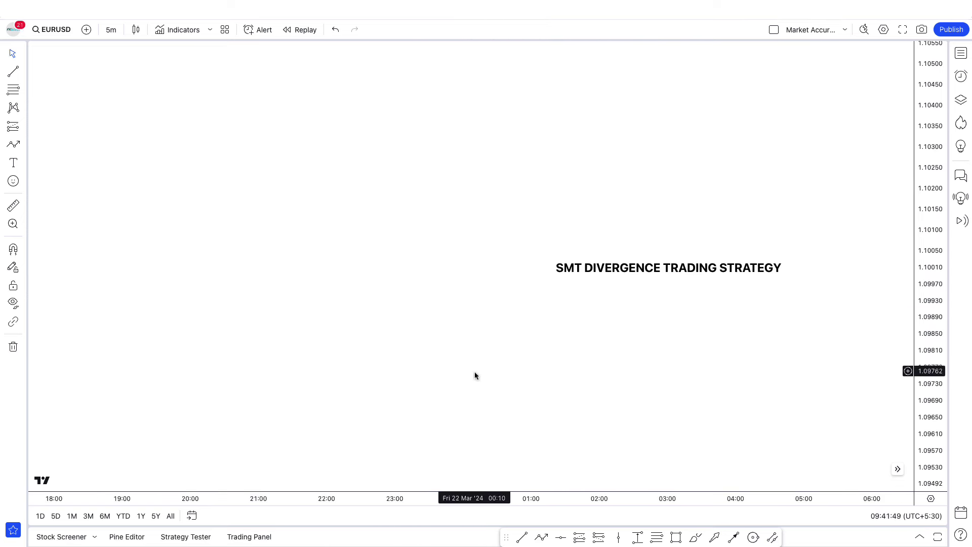
pyautogui.moveTo(656, 269); pyautogui.dragTo(715, 262)
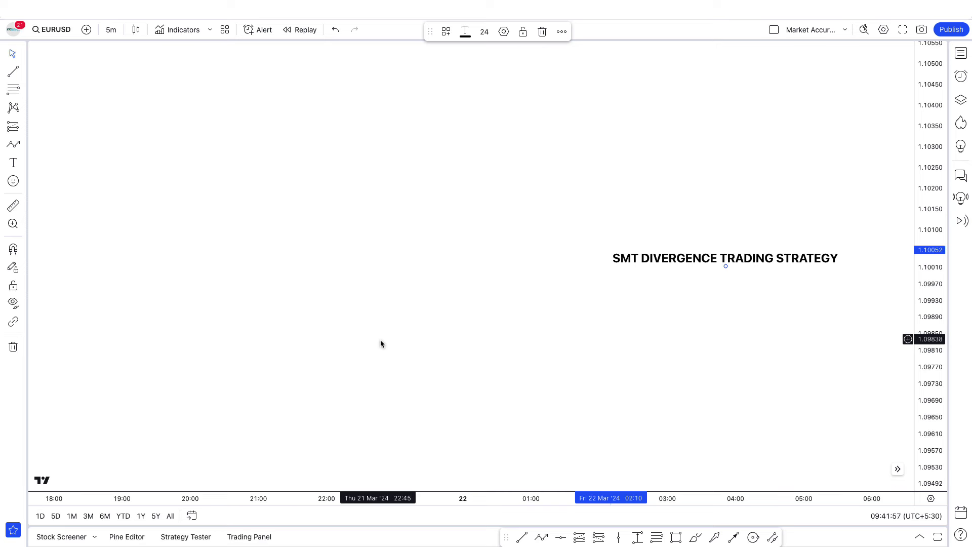
pyautogui.click(317, 278)
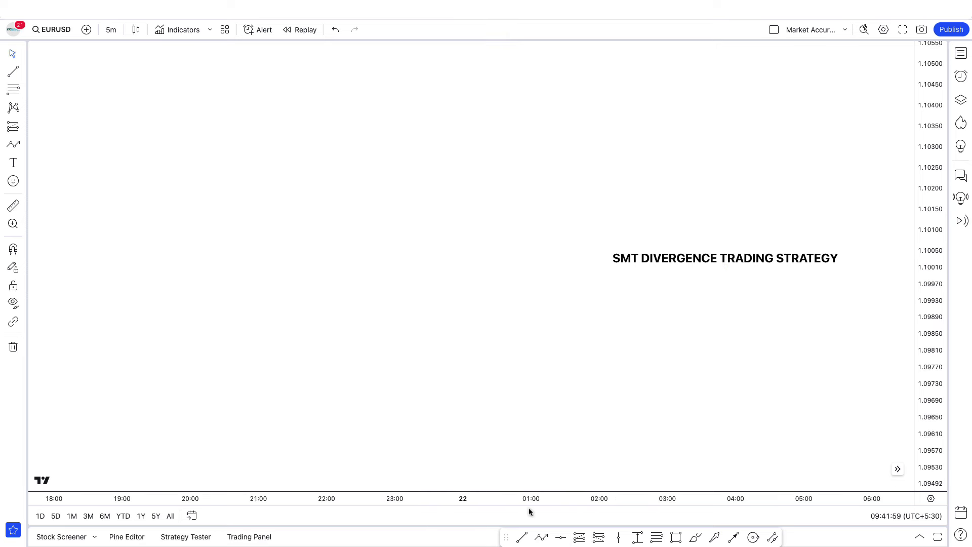
# Step: Place a rising ABC pattern with point C above point A
pyautogui.click(543, 537)
pyautogui.click(151, 340)
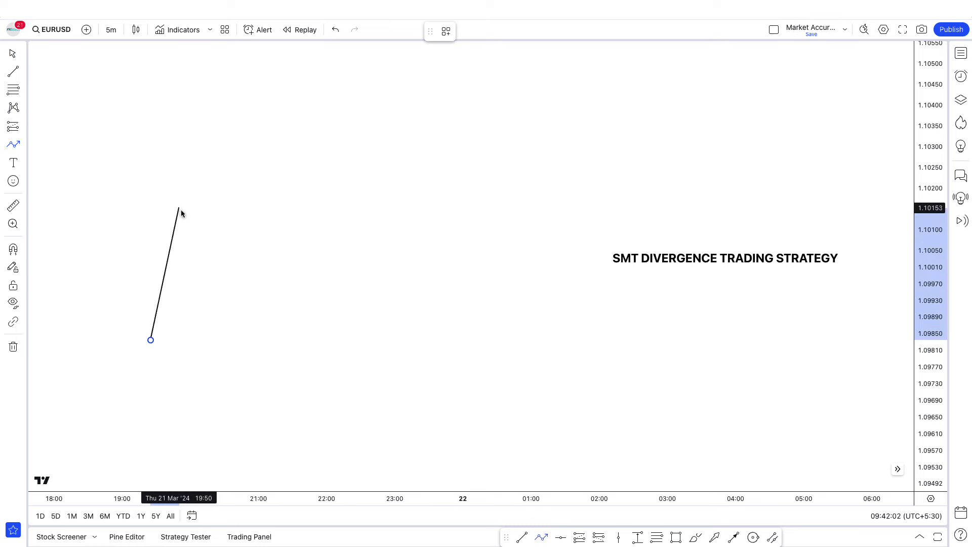
pyautogui.click(219, 290)
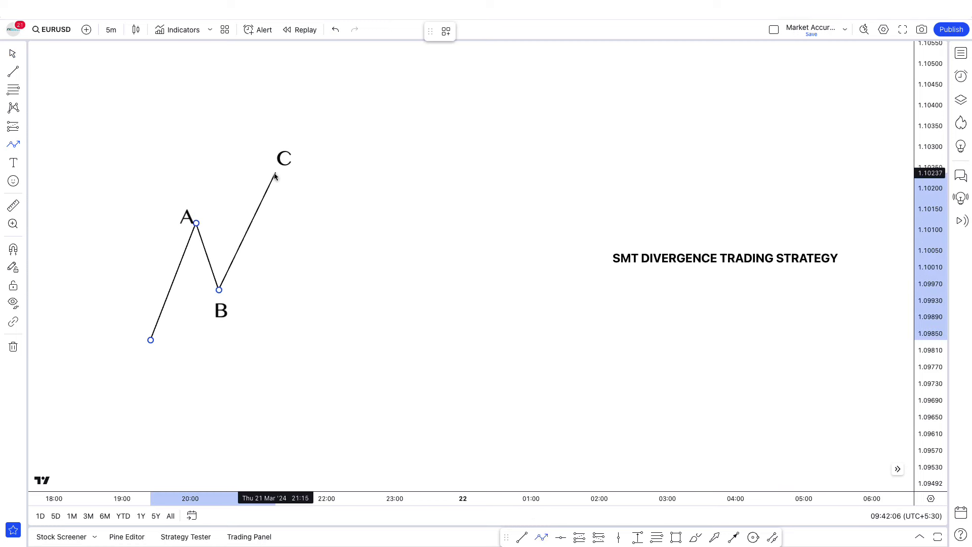
pyautogui.click(269, 170)
# Step: Draw a horizontal level line running right from the C leg
pyautogui.hotkey('alt', 't')
pyautogui.click(242, 234)
pyautogui.click(367, 233)
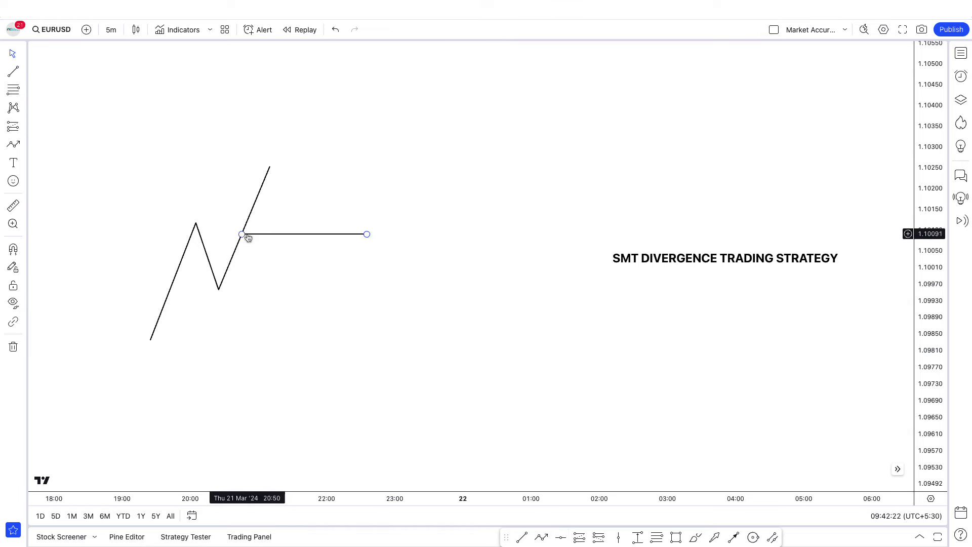
pyautogui.click(542, 537)
pyautogui.click(269, 170)
pyautogui.press('Escape')
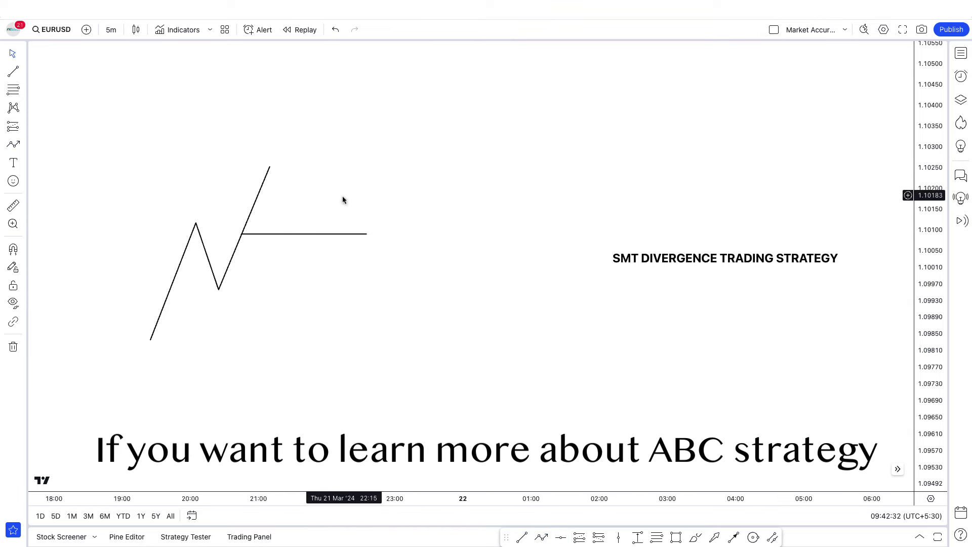
pyautogui.scroll(1, 342, 201)
pyautogui.scroll(1, 343, 200)
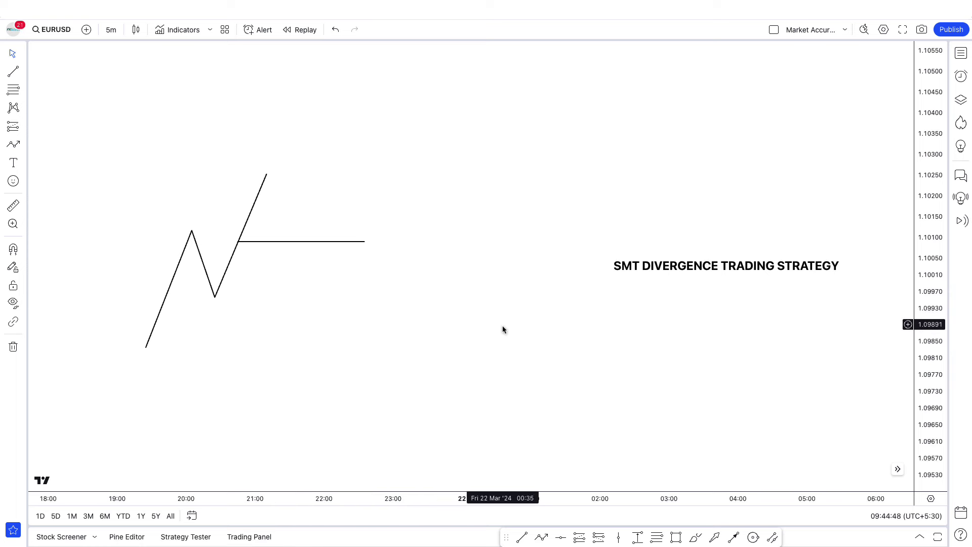
pyautogui.moveTo(496, 332); pyautogui.dragTo(528, 332)
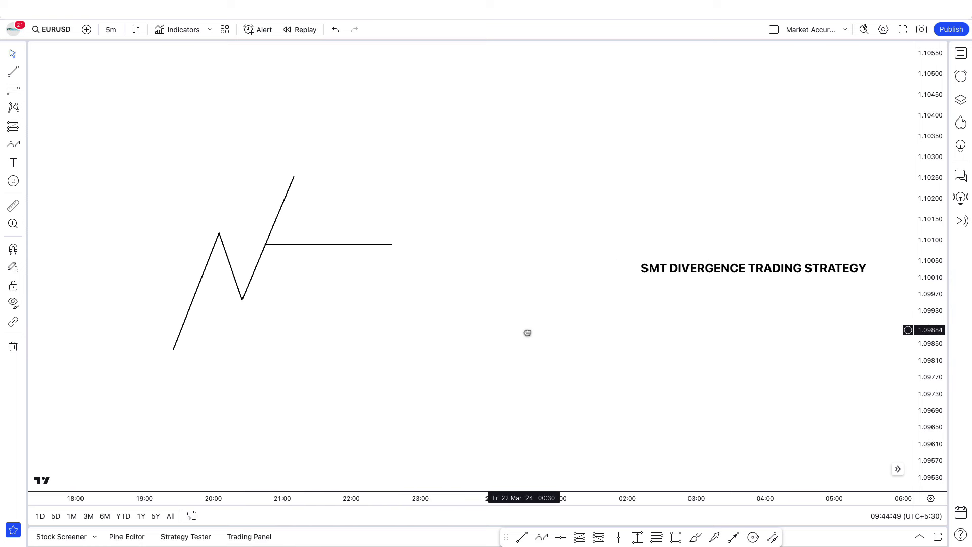
pyautogui.scroll(1, 526, 332)
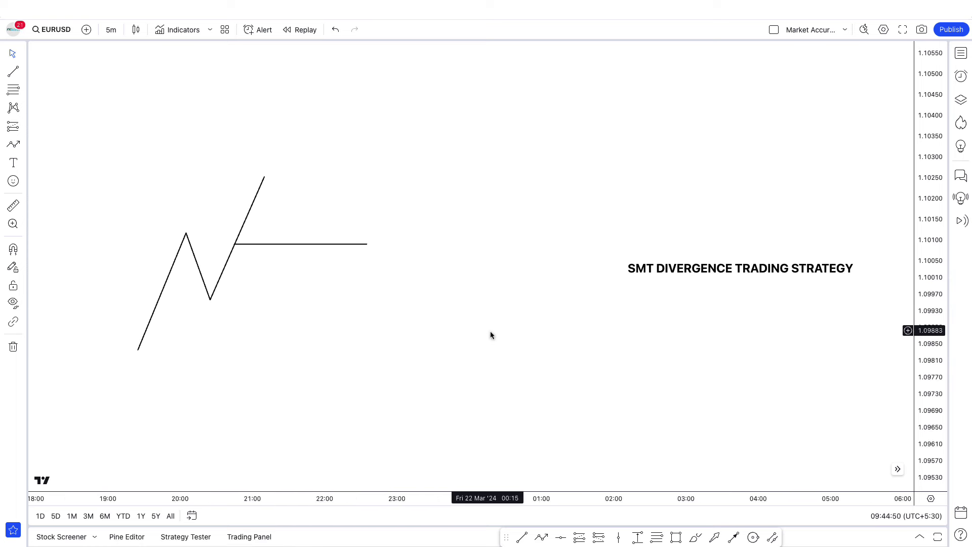
pyautogui.moveTo(481, 332); pyautogui.dragTo(479, 332)
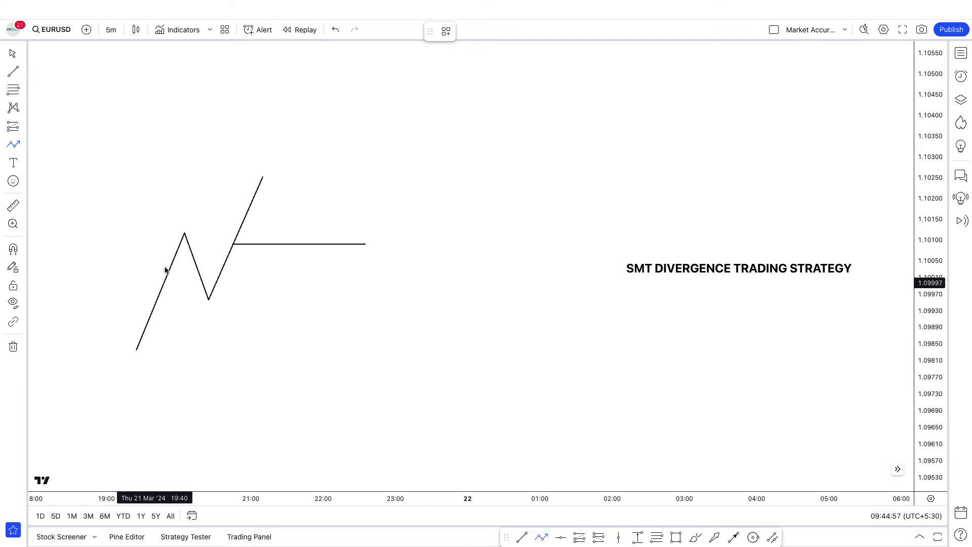
# Step: Sketch a falling zigzag to the right of the first swing
pyautogui.click(330, 183)
pyautogui.click(354, 301)
pyautogui.click(377, 246)
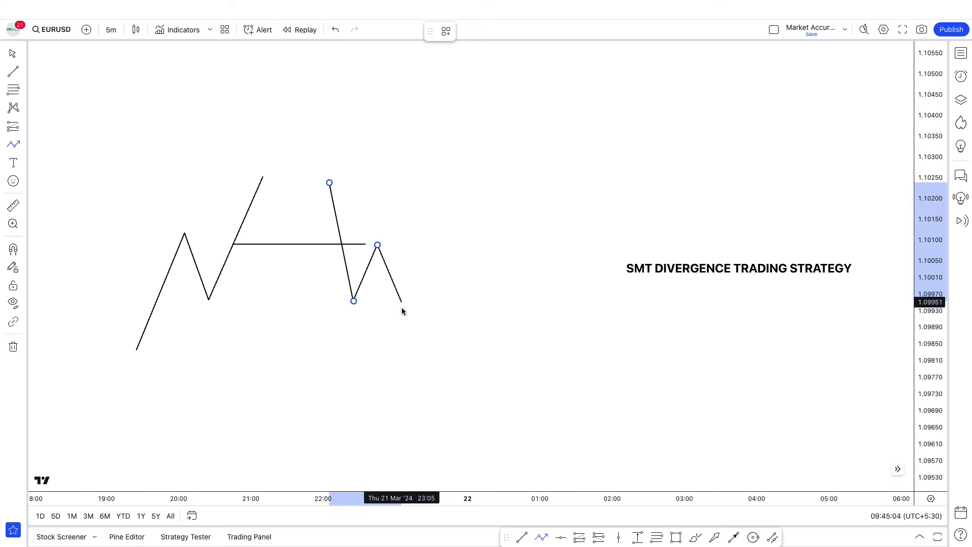
pyautogui.click(408, 340)
pyautogui.click(410, 341)
# Step: Delete the old horizontal line on the left swing
pyautogui.click(256, 244)
pyautogui.press('Delete')
pyautogui.scroll(1, 536, 336)
# Step: Draw a horizontal level line from the left swing's first peak
pyautogui.hotkey('alt', 't')
pyautogui.moveTo(165, 236); pyautogui.dragTo(259, 236)
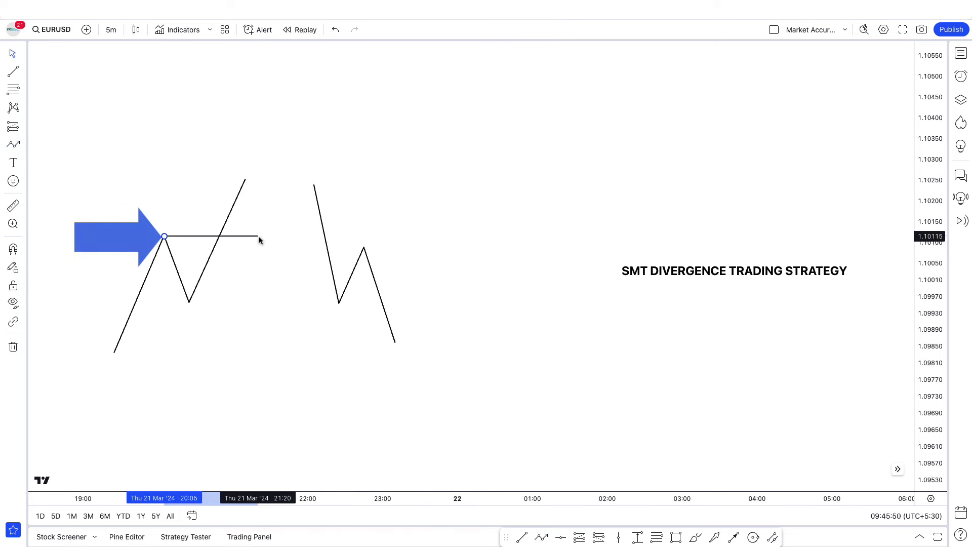
pyautogui.click(283, 248)
# Step: Bracket a small range with short lower and upper horizontal lines
pyautogui.hotkey('alt', 't')
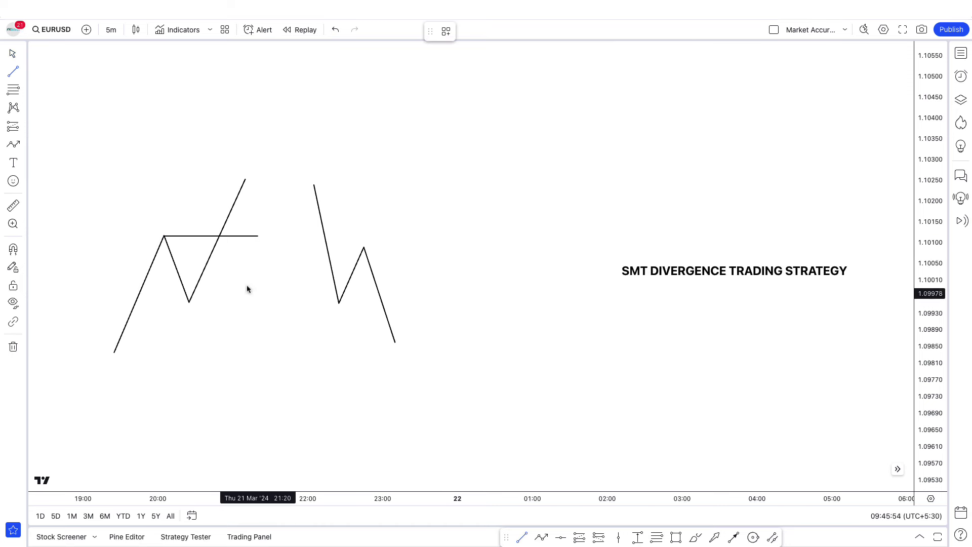
pyautogui.moveTo(214, 253); pyautogui.dragTo(257, 253)
pyautogui.click(258, 301)
pyautogui.hotkey('alt', 't')
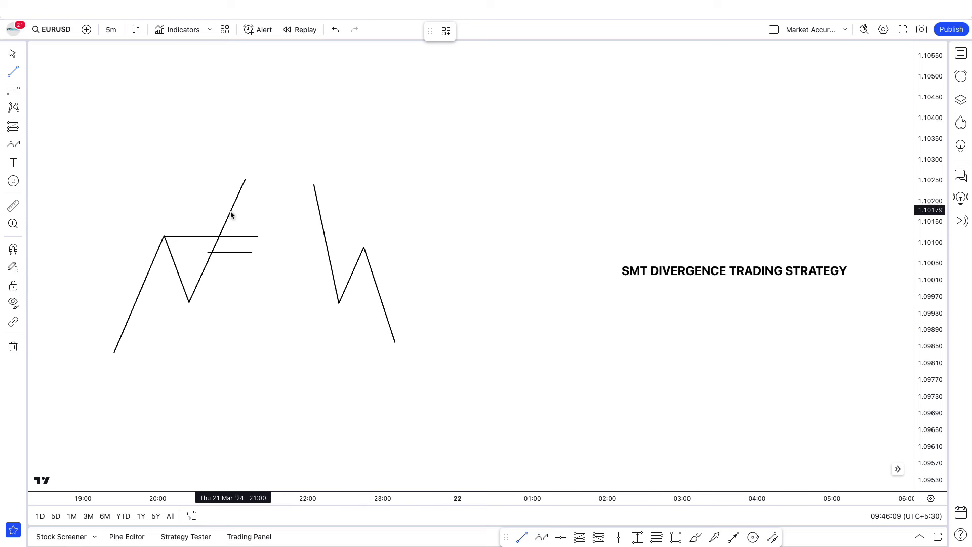
pyautogui.click(269, 215)
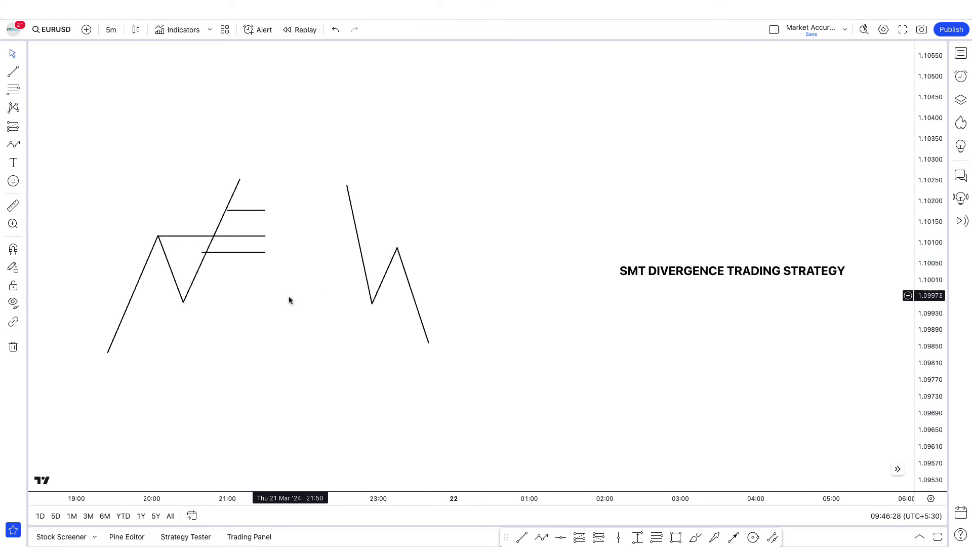
pyautogui.click(238, 213)
pyautogui.moveTo(238, 213); pyautogui.dragTo(231, 212)
pyautogui.click(385, 385)
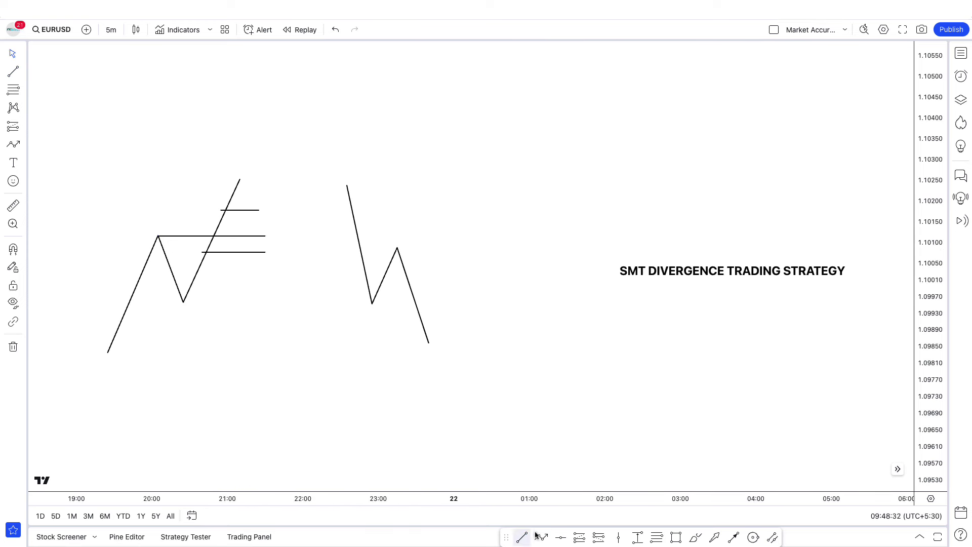
# Step: Draw a path from the top peak spiking above the range, then falling below it
pyautogui.click(240, 181)
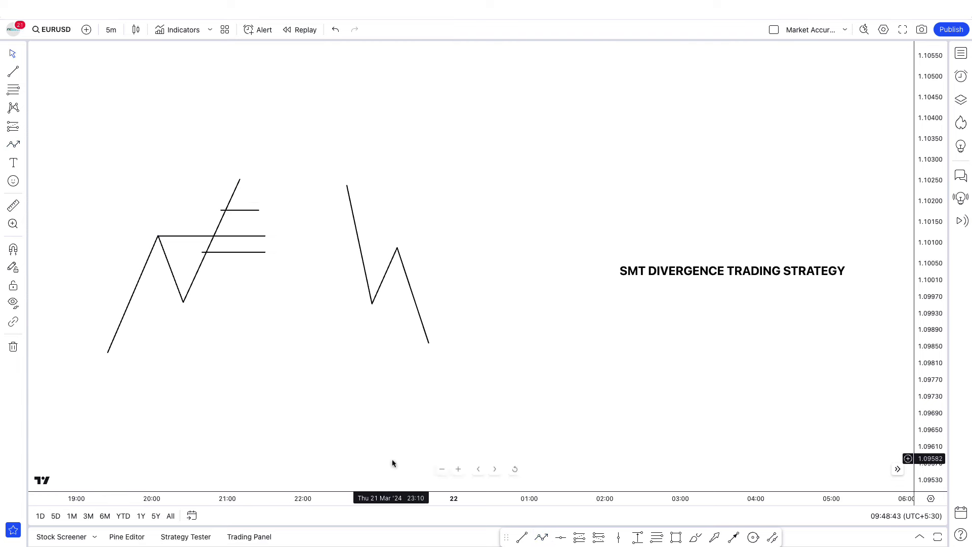
pyautogui.click(541, 537)
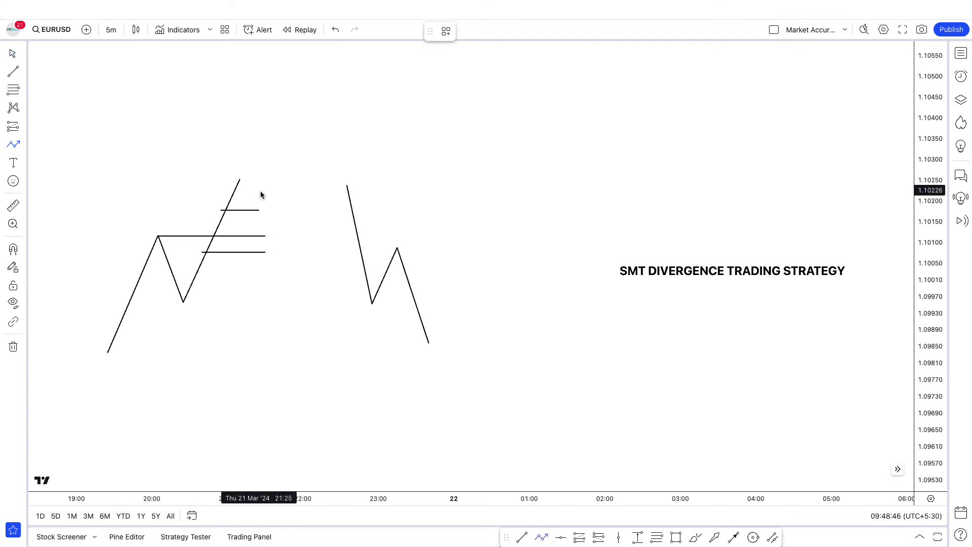
pyautogui.click(241, 182)
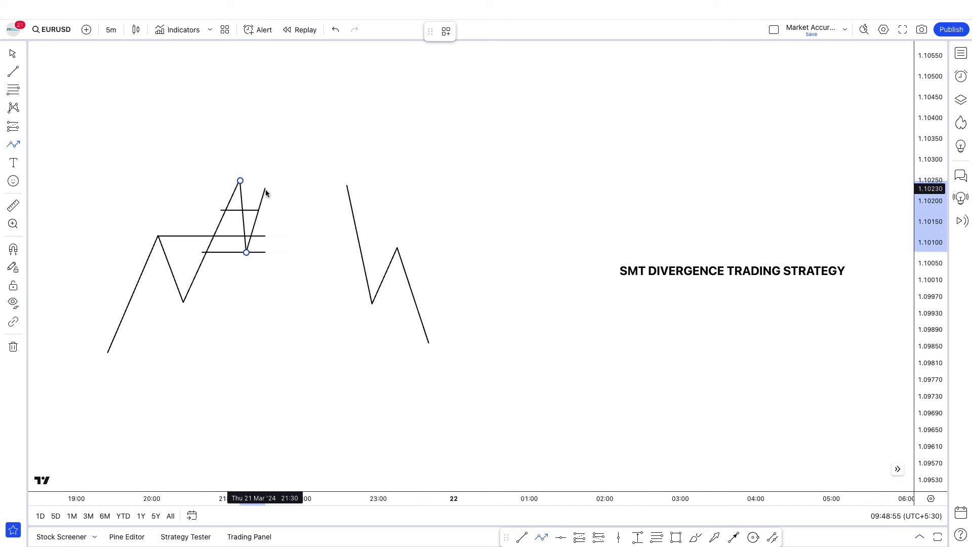
pyautogui.click(265, 189)
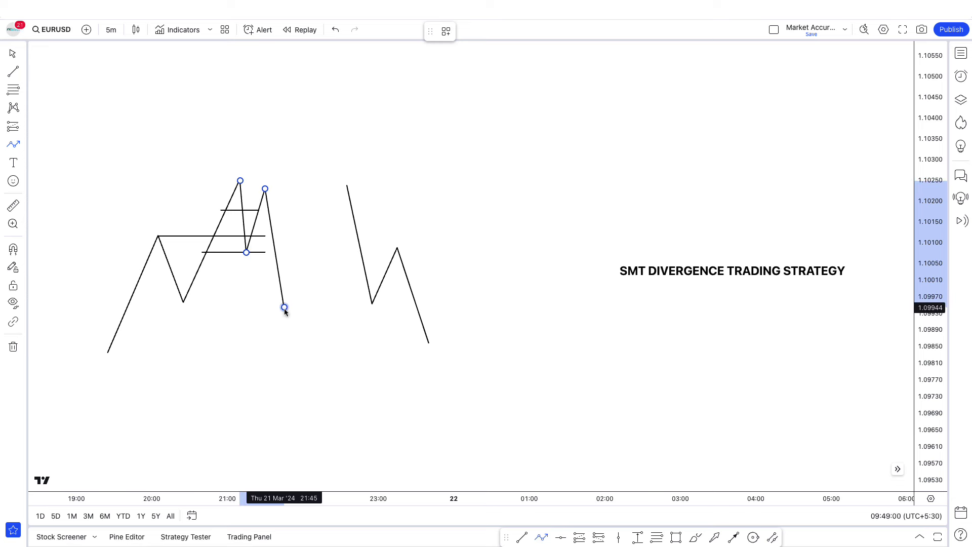
pyautogui.click(284, 309)
pyautogui.click(281, 312)
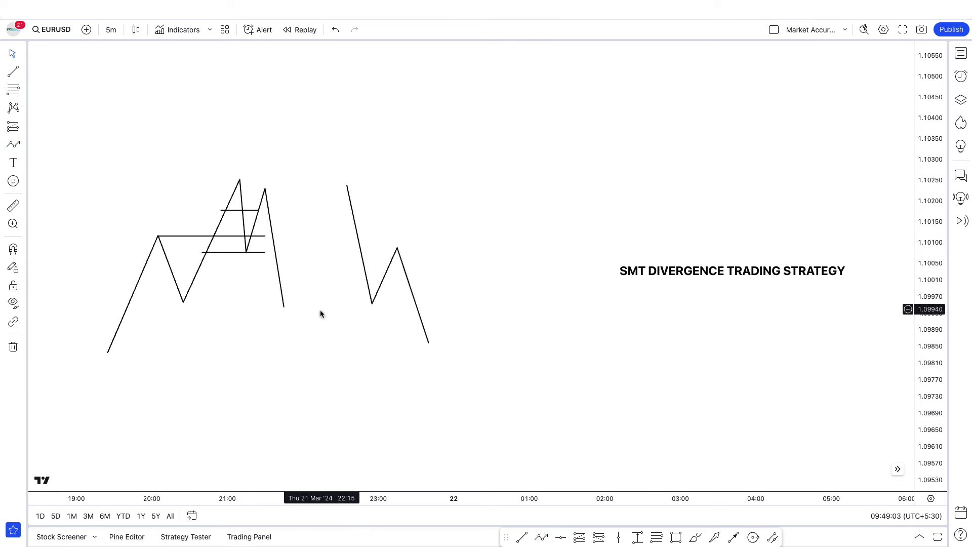
# Step: Lengthen both range lines to the right so they end together
pyautogui.scroll(1, 322, 318)
pyautogui.moveTo(270, 243); pyautogui.dragTo(282, 259)
pyautogui.click(270, 259)
pyautogui.click(261, 217)
pyautogui.moveTo(262, 217); pyautogui.dragTo(283, 216)
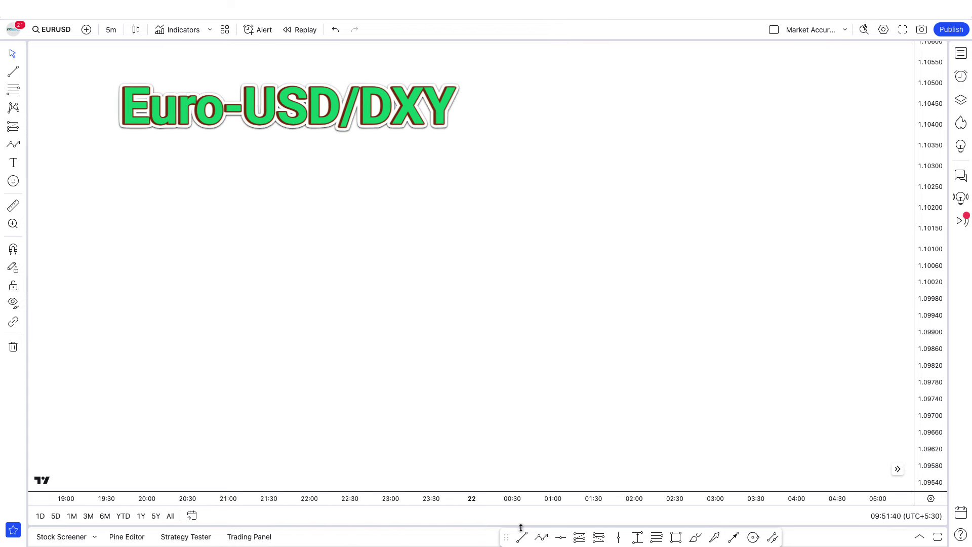
# Step: Sketch a rising zigzag that finishes at a higher high
pyautogui.click(541, 537)
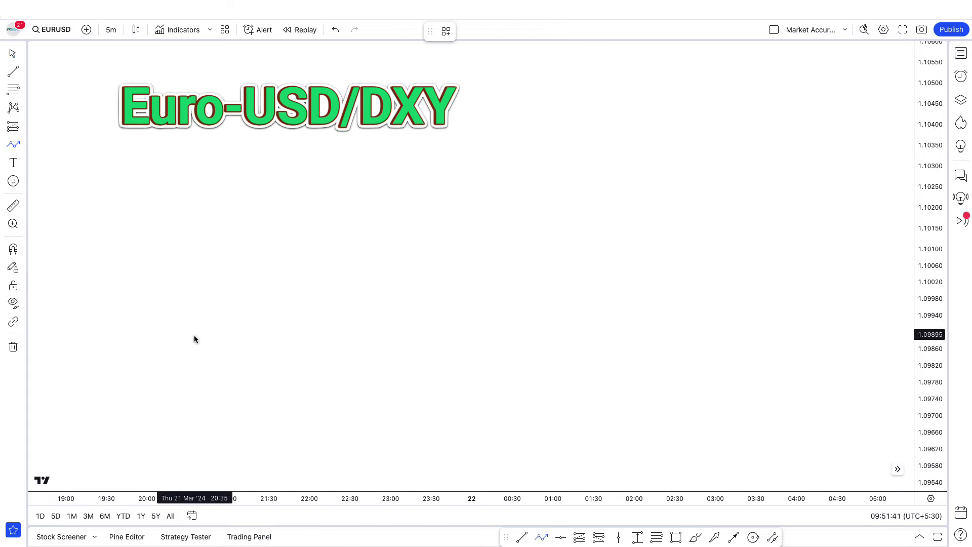
pyautogui.click(167, 359)
pyautogui.click(209, 229)
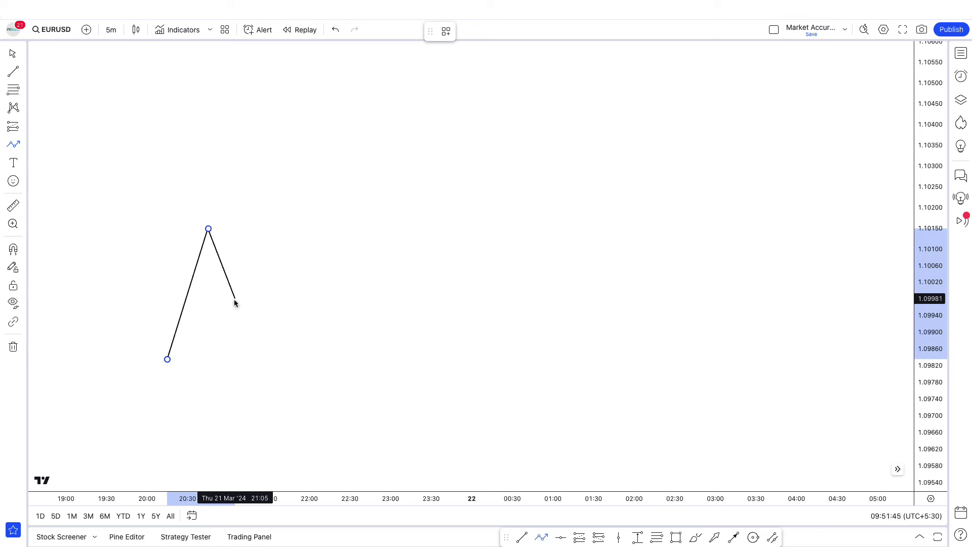
pyautogui.click(235, 299)
pyautogui.doubleClick(269, 190)
pyautogui.hscroll(-5, 373, 324)
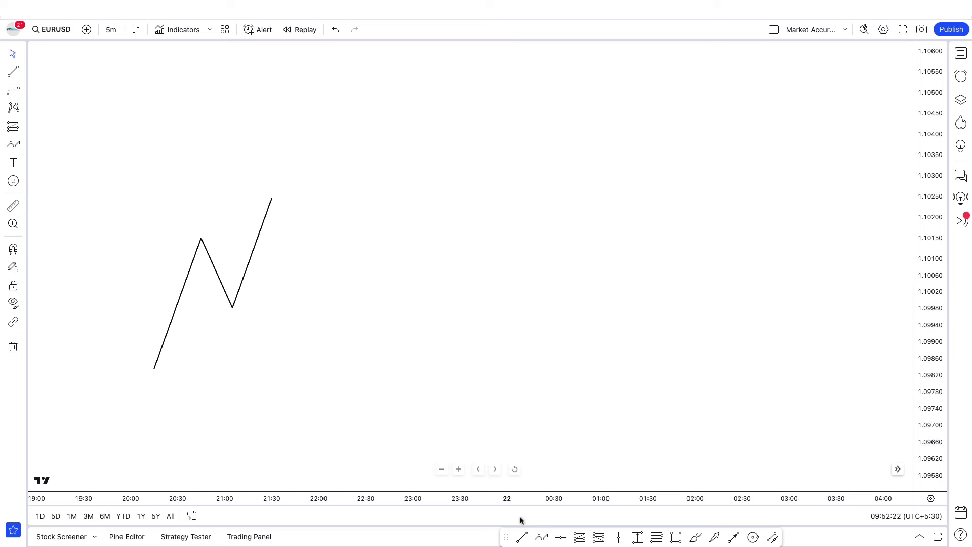
# Step: Sketch a second rising swing and move it further right
pyautogui.click(541, 537)
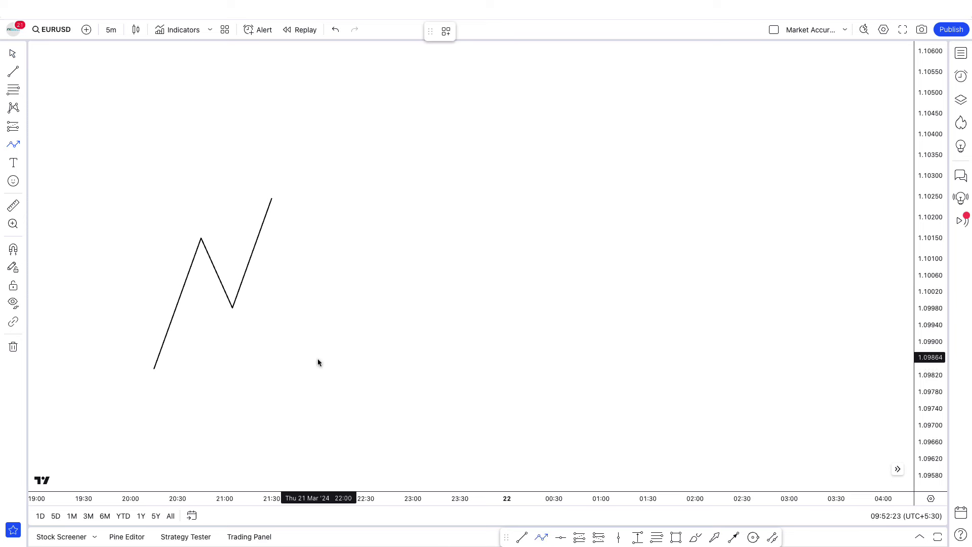
pyautogui.click(288, 379)
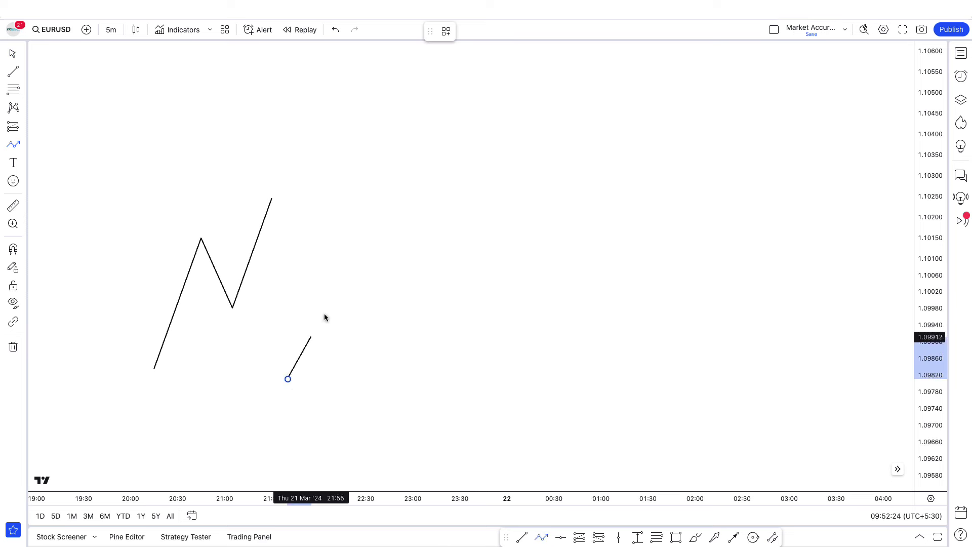
pyautogui.click(320, 249)
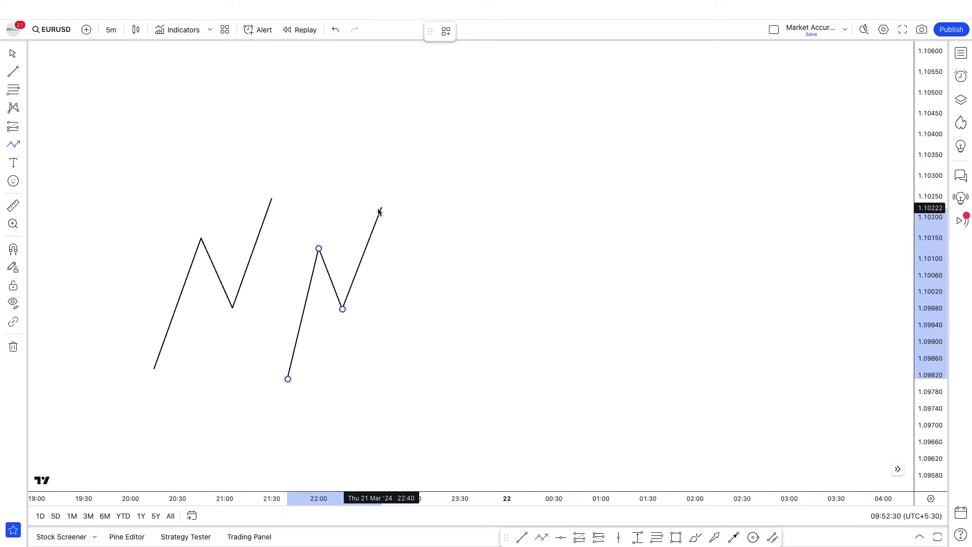
pyautogui.click(366, 260)
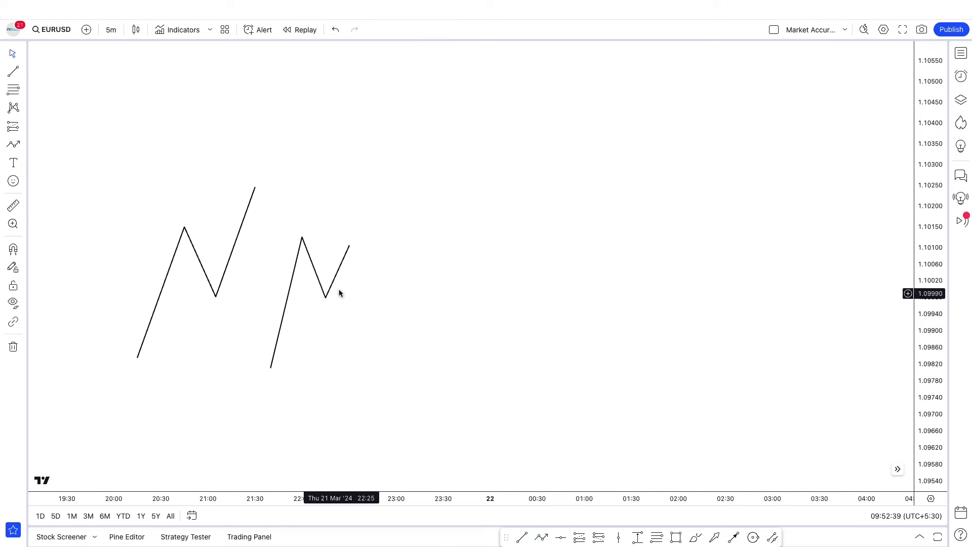
pyautogui.moveTo(326, 297); pyautogui.dragTo(431, 295)
pyautogui.click(550, 336)
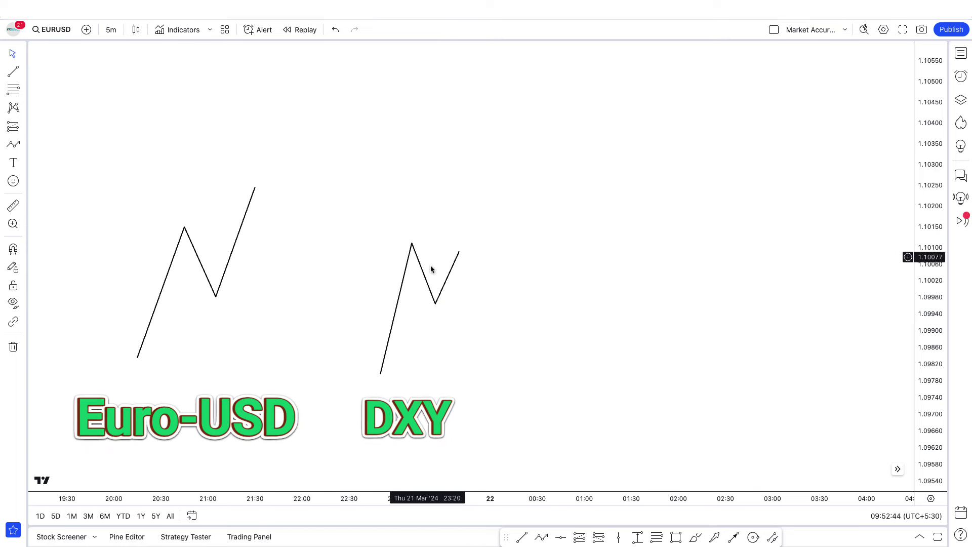
# Step: Draw horizontal level lines at each swing's first peak, lengthening the right one
pyautogui.hotkey('alt', 't')
pyautogui.click(411, 243)
pyautogui.click(474, 244)
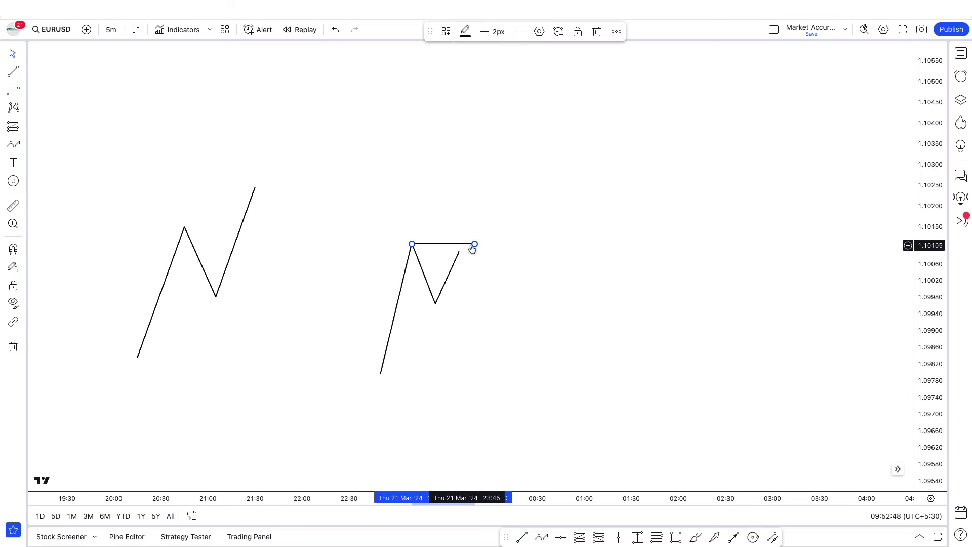
pyautogui.click(565, 470)
pyautogui.hotkey('alt', 't')
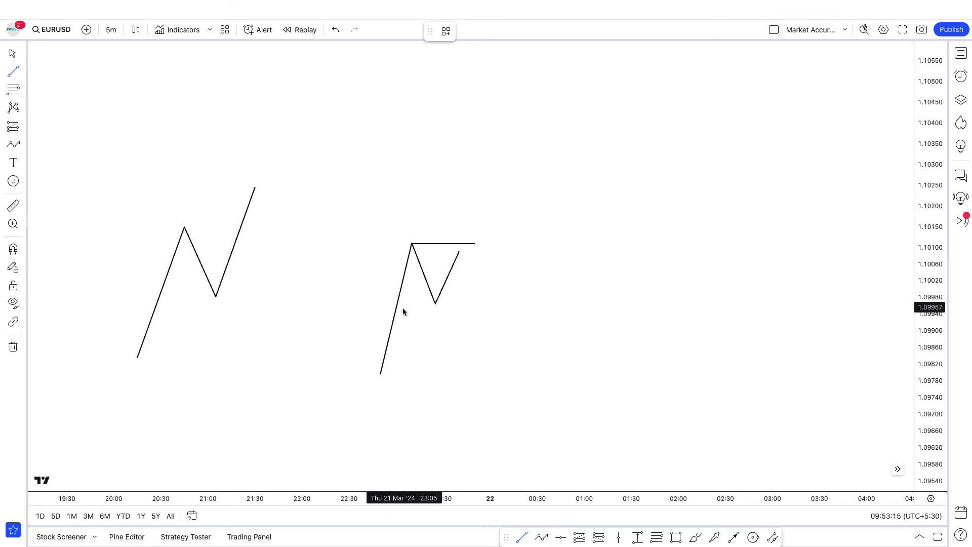
pyautogui.click(185, 229)
pyautogui.click(348, 233)
pyautogui.moveTo(476, 245); pyautogui.dragTo(514, 244)
pyautogui.click(581, 260)
# Step: Start a path at the left swing's top, dipping back below its high
pyautogui.click(541, 537)
pyautogui.click(256, 189)
pyautogui.click(271, 250)
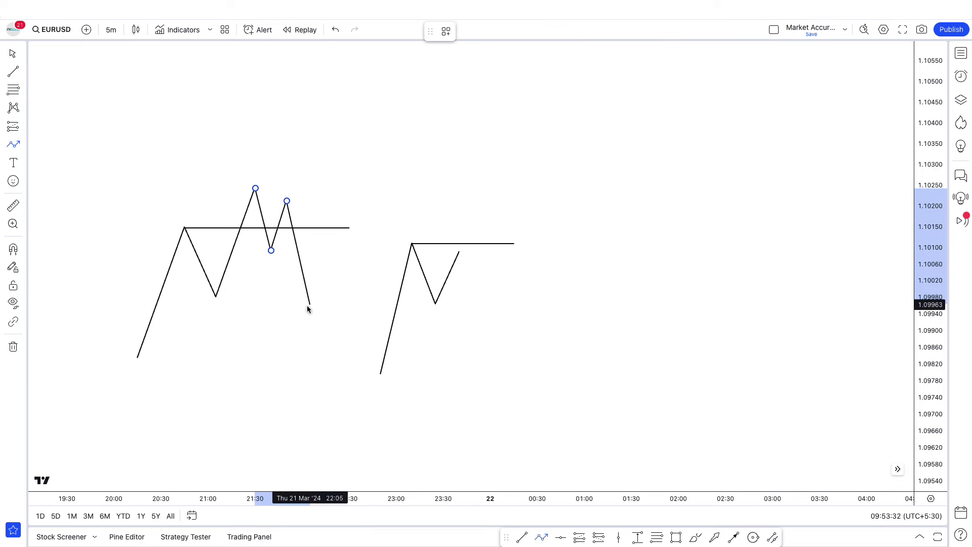
# Step: Finish the path with a sharp drop and fit a box across the left swing's highs
pyautogui.doubleClick(319, 360)
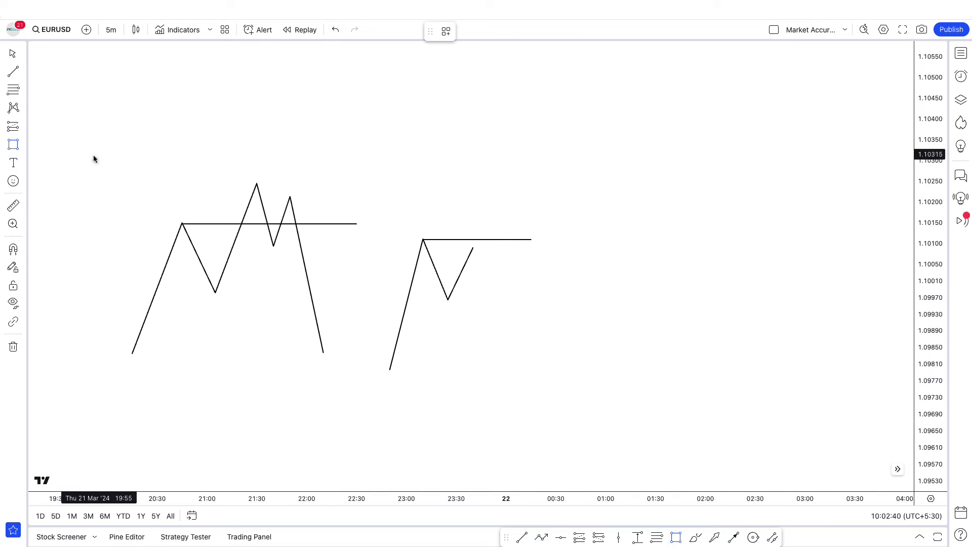
pyautogui.moveTo(58, 166)
pyautogui.mouseDown()
pyautogui.moveTo(291, 206)
pyautogui.moveTo(316, 198)
pyautogui.mouseUp()
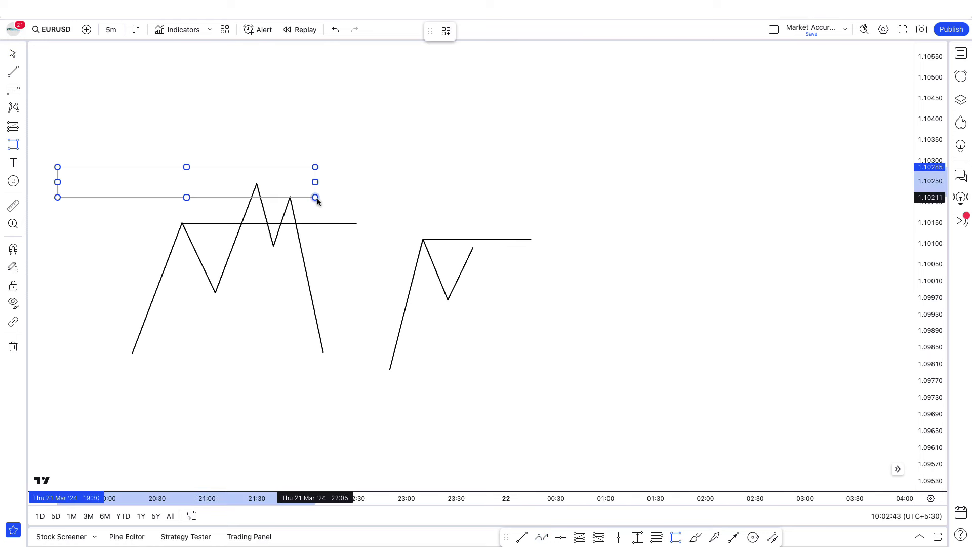
pyautogui.moveTo(187, 167); pyautogui.dragTo(187, 182)
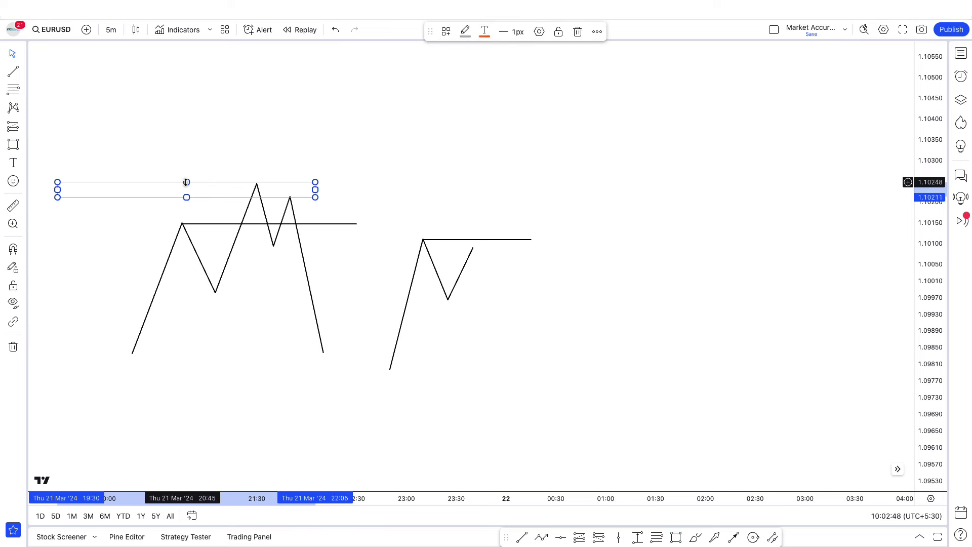
# Step: Label the box '1 HR OB FVG' in black text
pyautogui.click(484, 31)
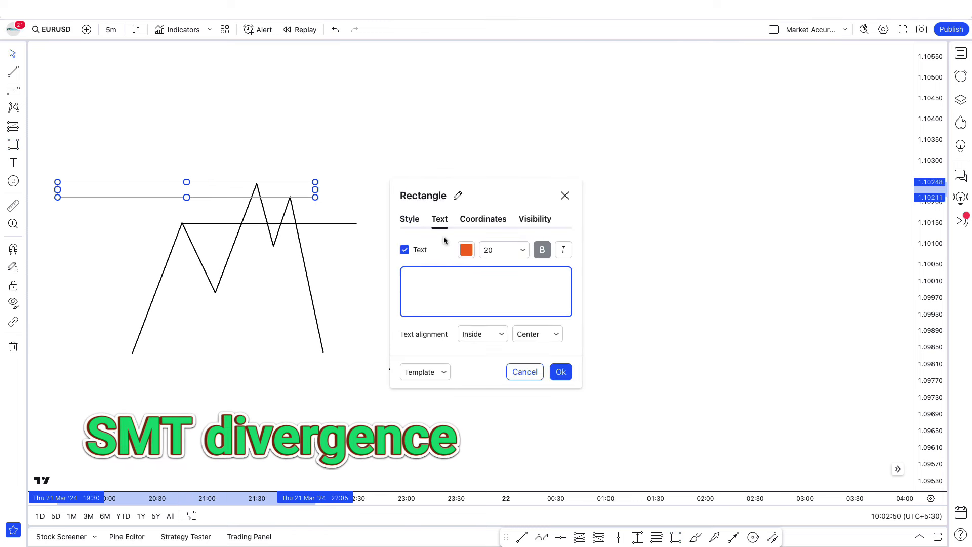
pyautogui.click(467, 249)
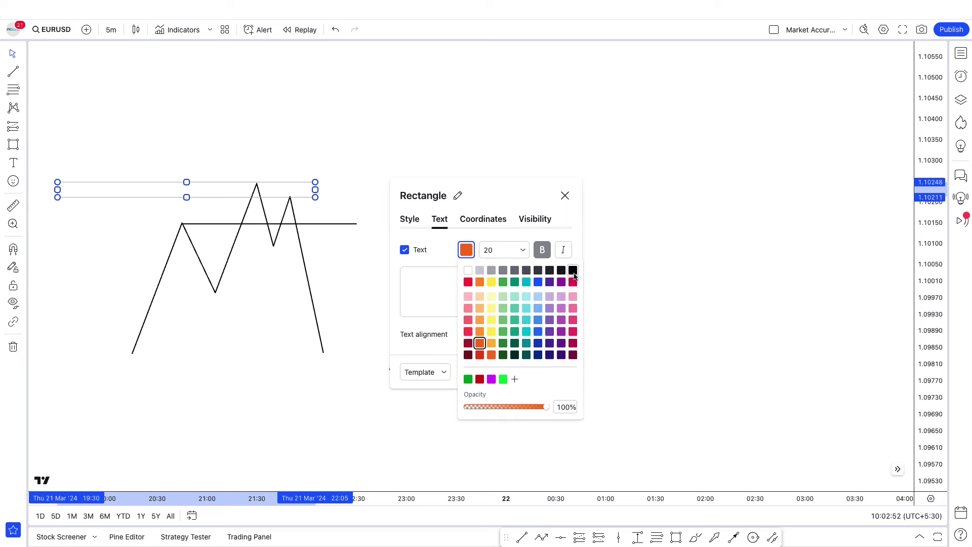
pyautogui.click(414, 271)
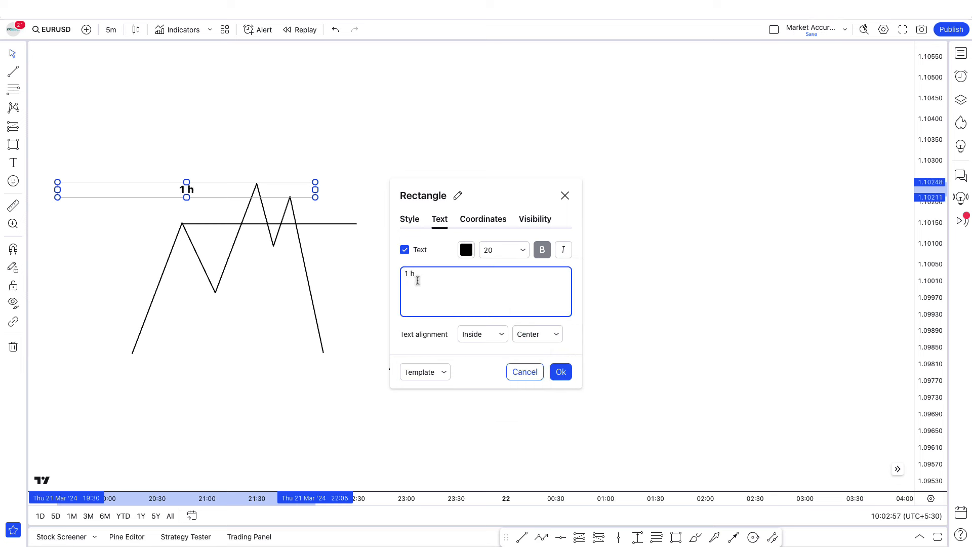
pyautogui.tripleClick(418, 280)
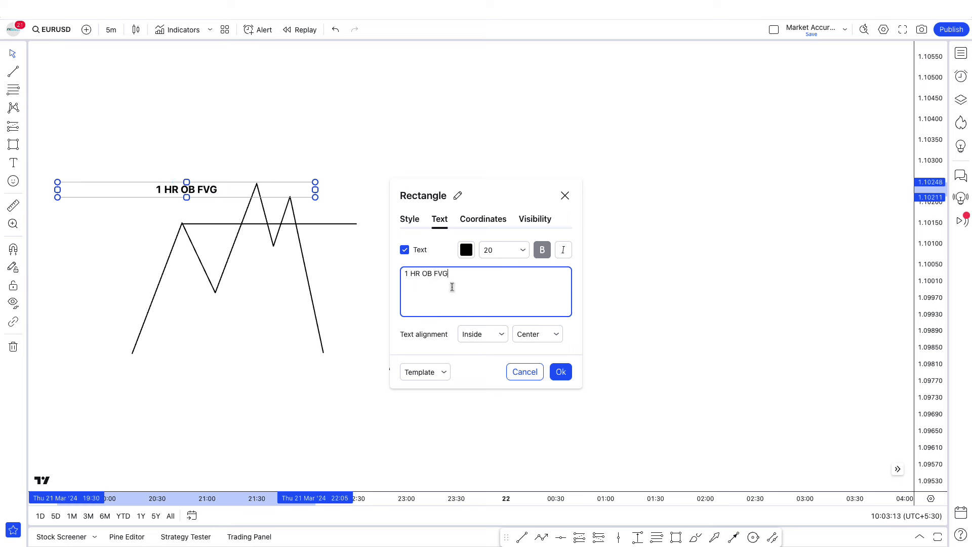
pyautogui.click(558, 378)
pyautogui.click(461, 348)
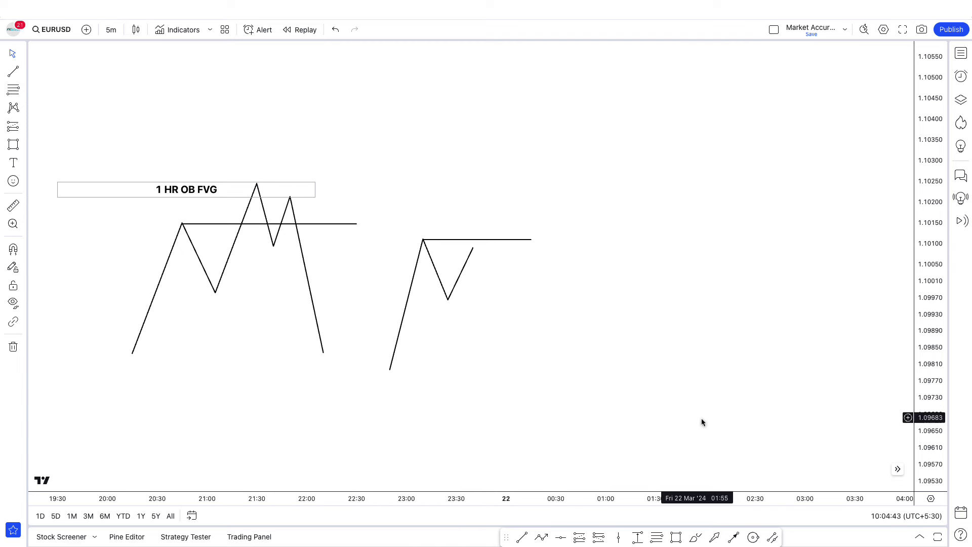
# Step: Adjust the left end of the horizontal line over the left zigzag
pyautogui.moveTo(701, 419); pyautogui.dragTo(730, 419)
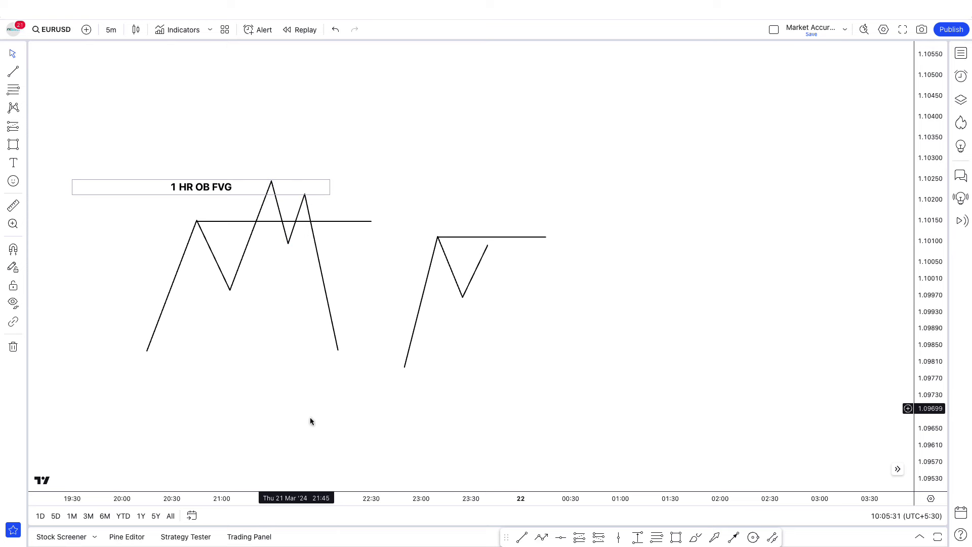
pyautogui.moveTo(504, 424); pyautogui.dragTo(679, 405)
pyautogui.click(232, 230)
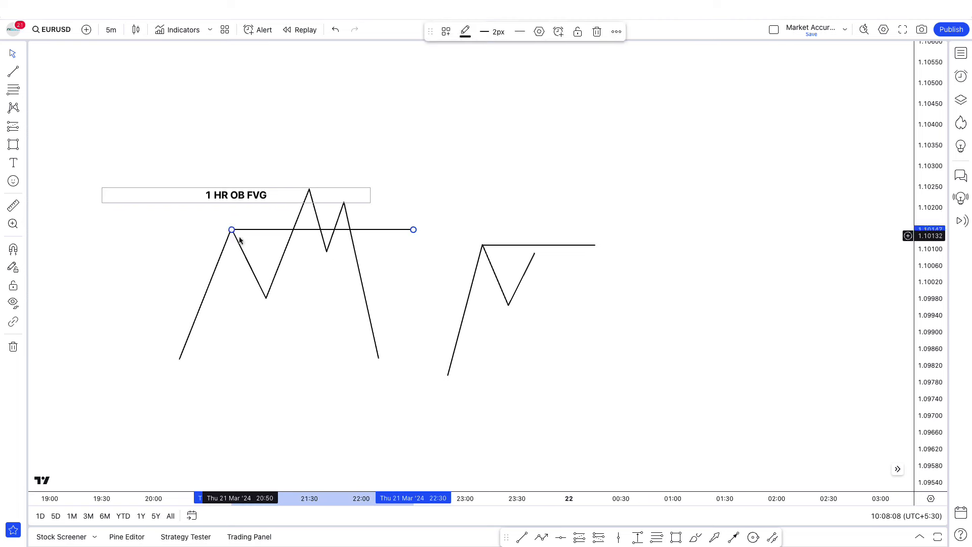
pyautogui.moveTo(232, 231); pyautogui.dragTo(231, 234)
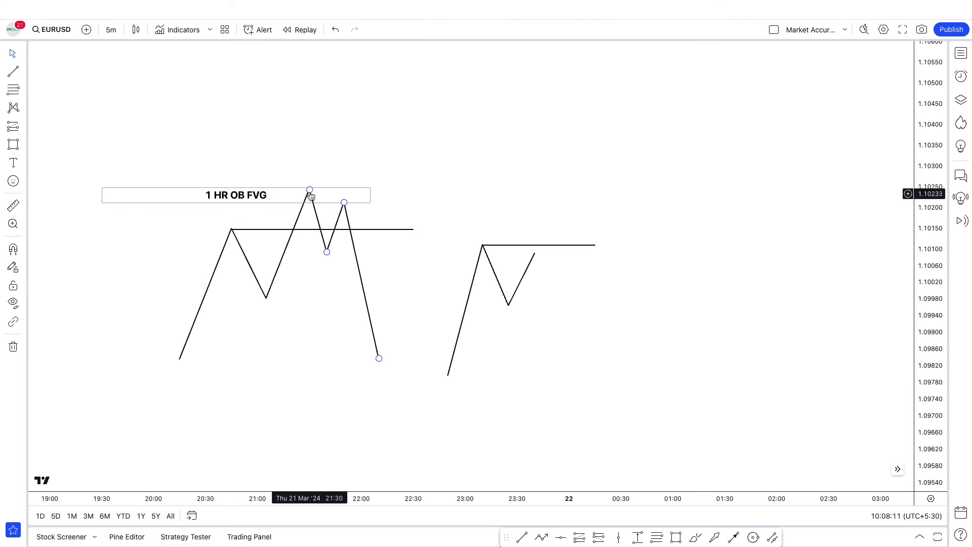
pyautogui.moveTo(408, 265); pyautogui.dragTo(405, 291)
# Step: Add the heading 'SMT DIVERGENCE + ABC PATTERN + POI' at the upper right
pyautogui.click(13, 162)
pyautogui.click(421, 126)
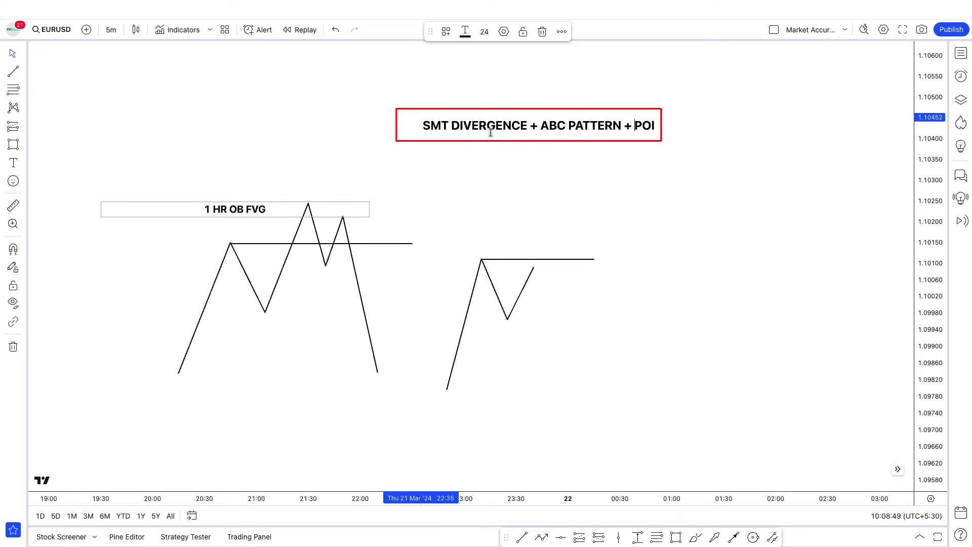
pyautogui.press('End')
pyautogui.click(488, 166)
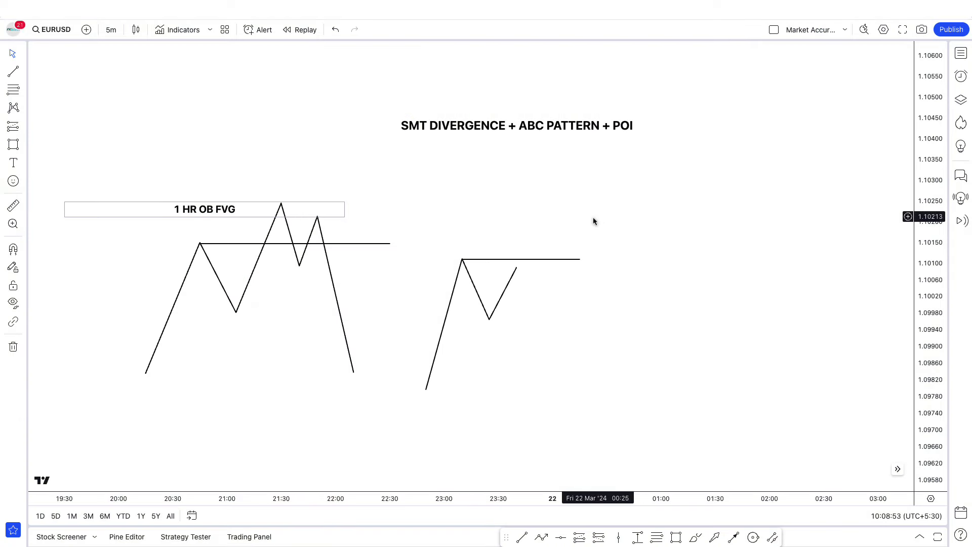
pyautogui.moveTo(594, 222); pyautogui.dragTo(680, 222)
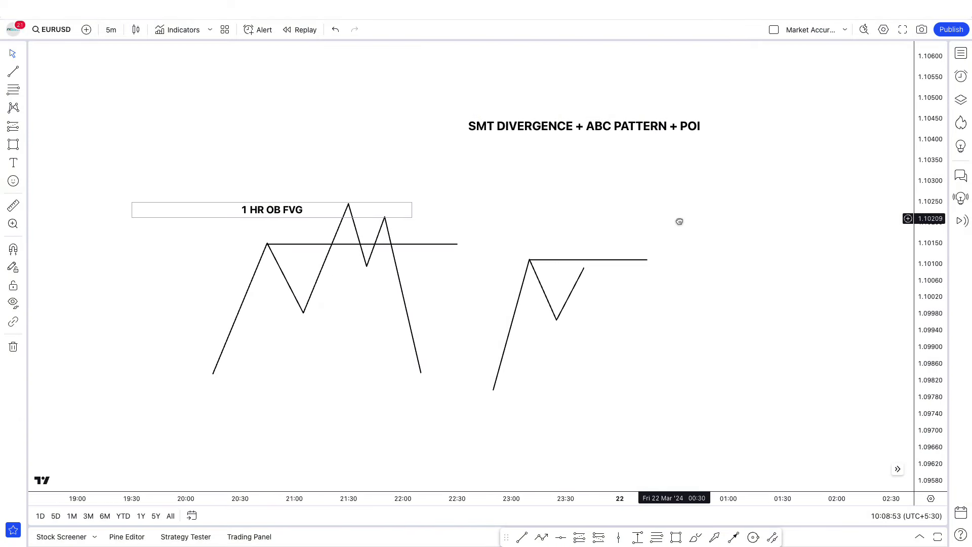
pyautogui.scroll(1, 677, 219)
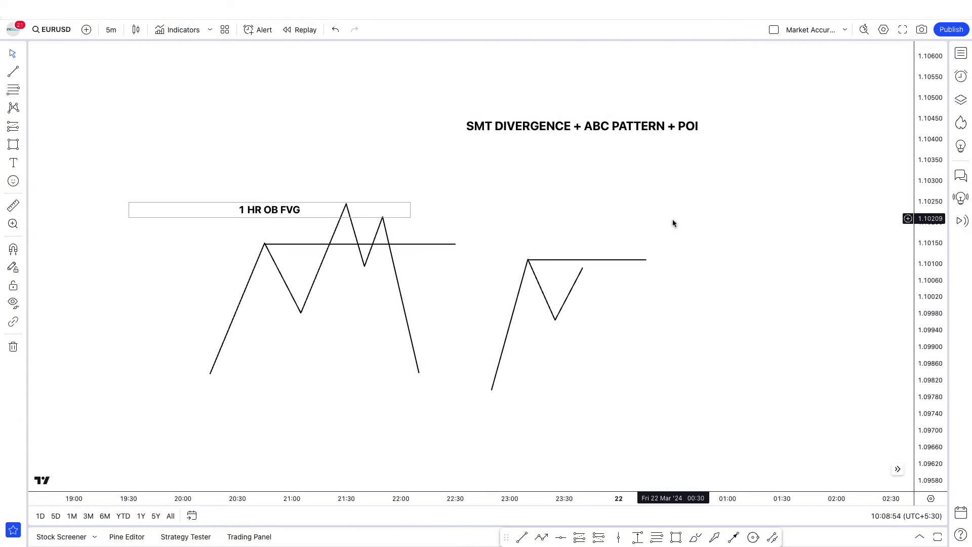
pyautogui.scroll(1, 673, 218)
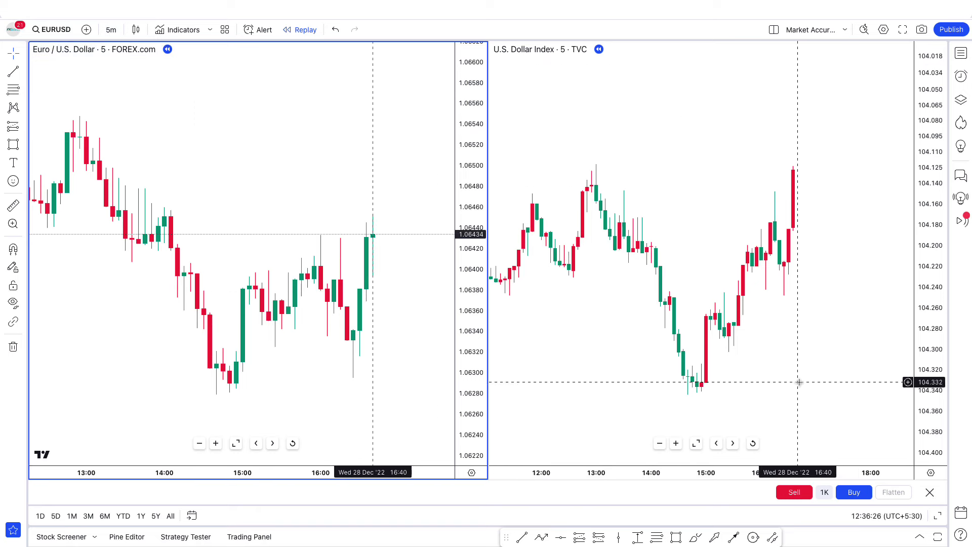
# Step: Activate the DXY pane, toggle its inverted scale twice, and pan it right
pyautogui.click(770, 381)
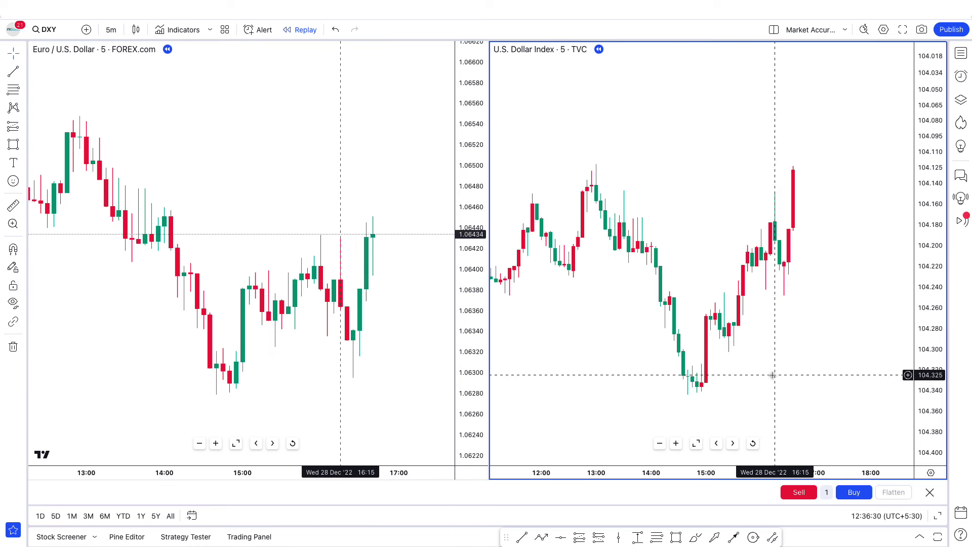
pyautogui.hotkey('alt', 'i')
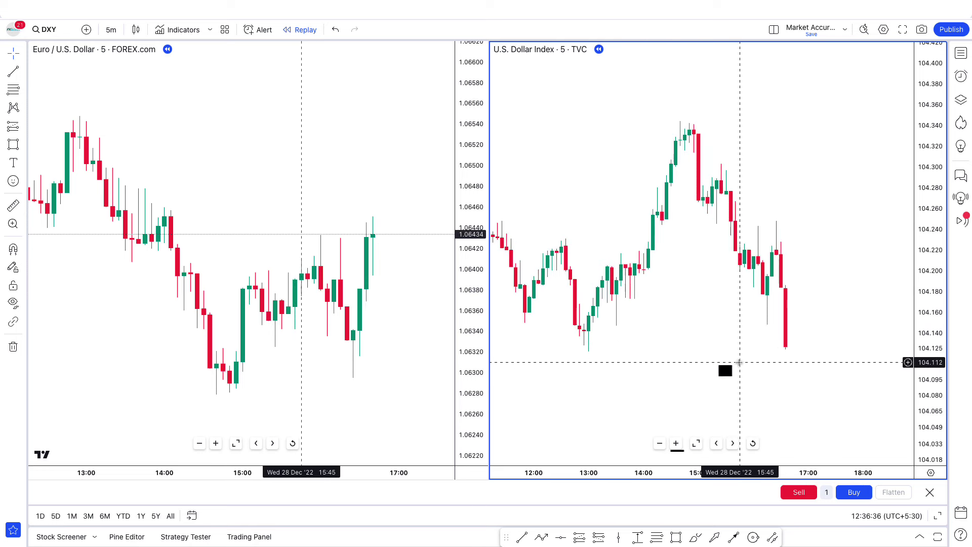
pyautogui.hotkey('alt', 'i')
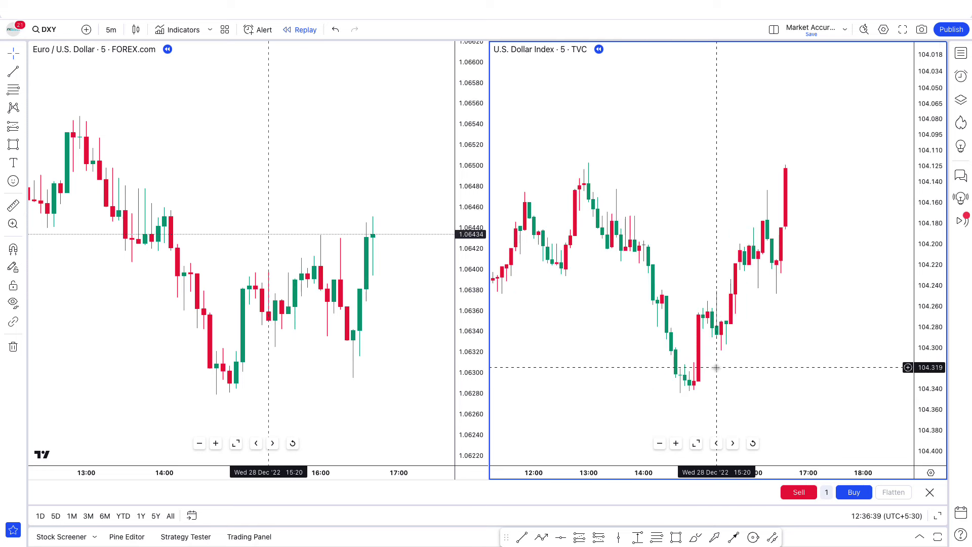
pyautogui.scroll(-1, 739, 342)
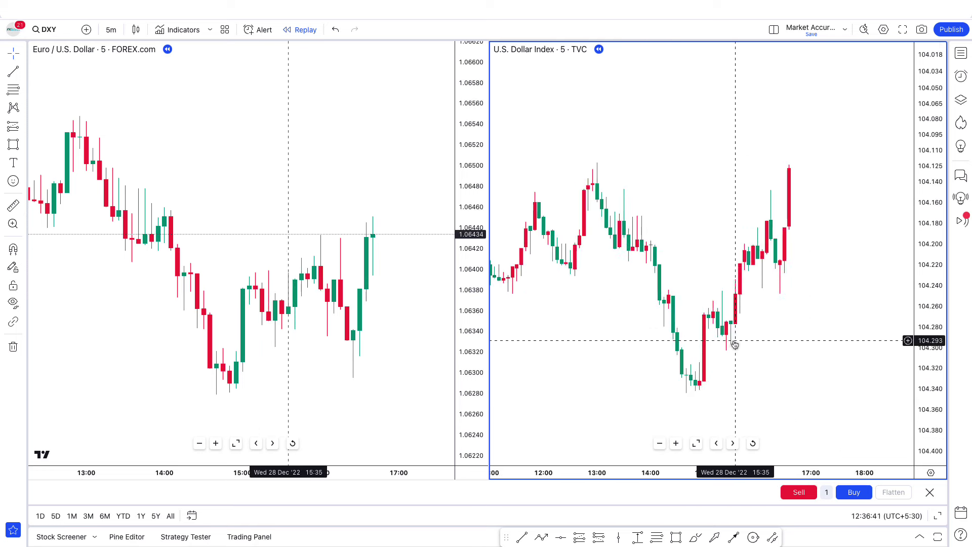
pyautogui.moveTo(717, 350); pyautogui.dragTo(767, 354)
pyautogui.scroll(1, 768, 351)
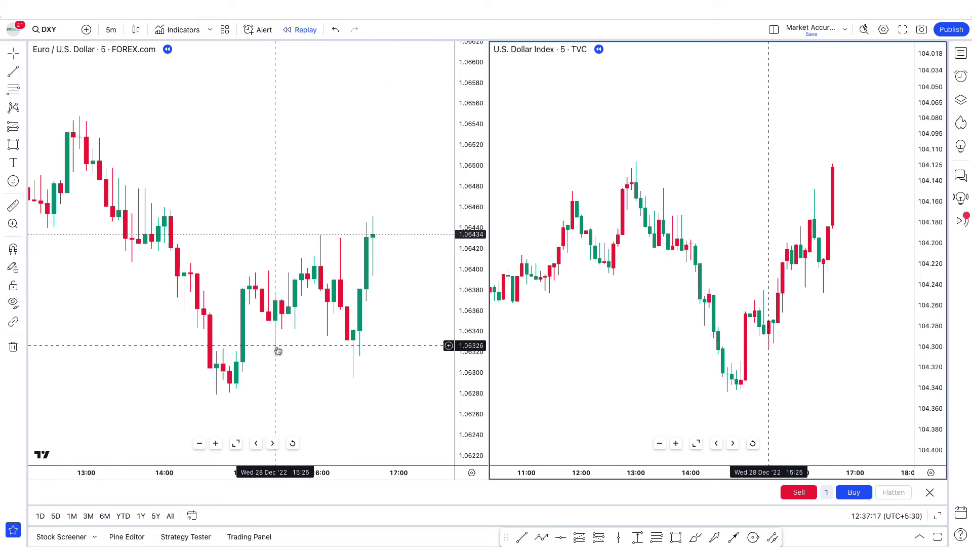
# Step: Draw a short horizontal line along the EURUSD swing low near 1.06325
pyautogui.click(522, 537)
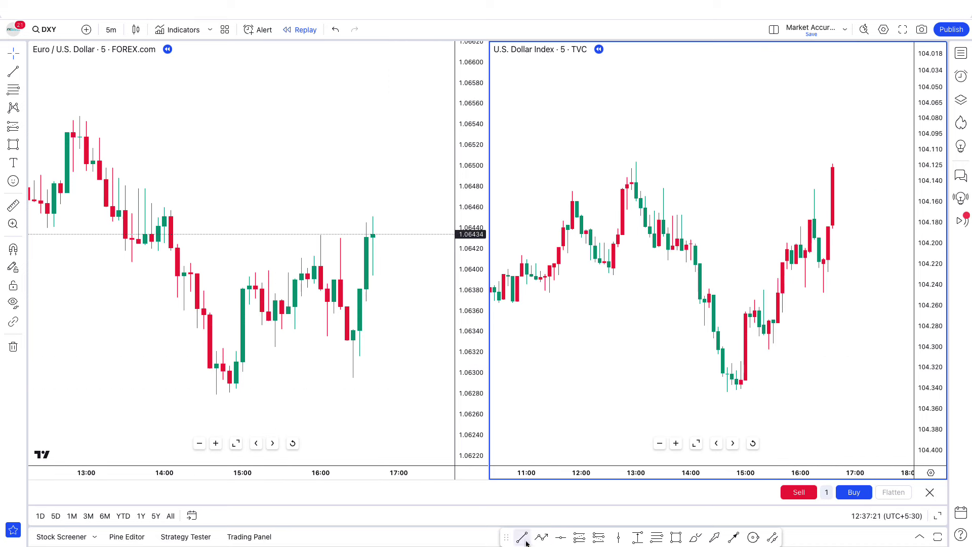
pyautogui.click(276, 346)
pyautogui.click(373, 348)
pyautogui.scroll(2, 370, 370)
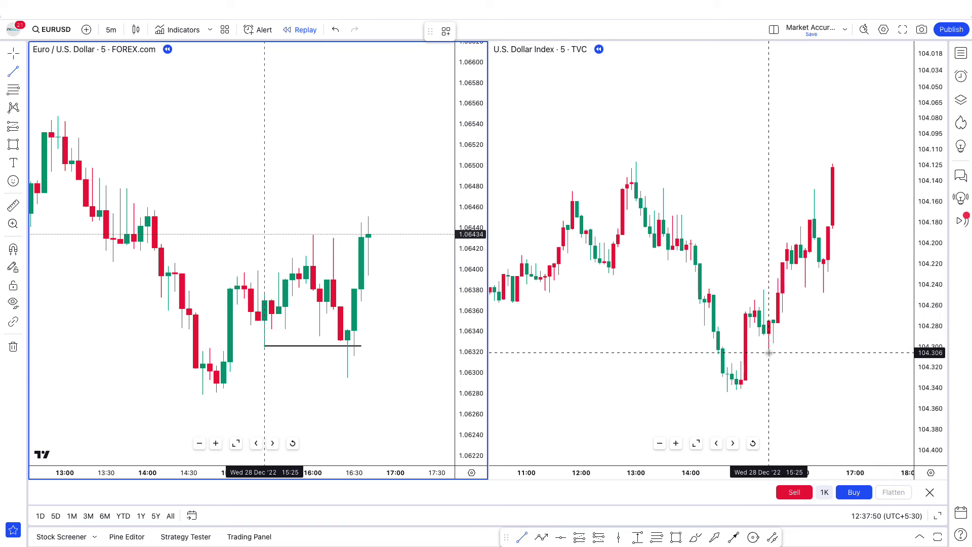
# Step: Draw a horizontal line on the DXY chart at 104.30, spanning about 15:30 to 16:45
pyautogui.moveTo(768, 349); pyautogui.dragTo(864, 350)
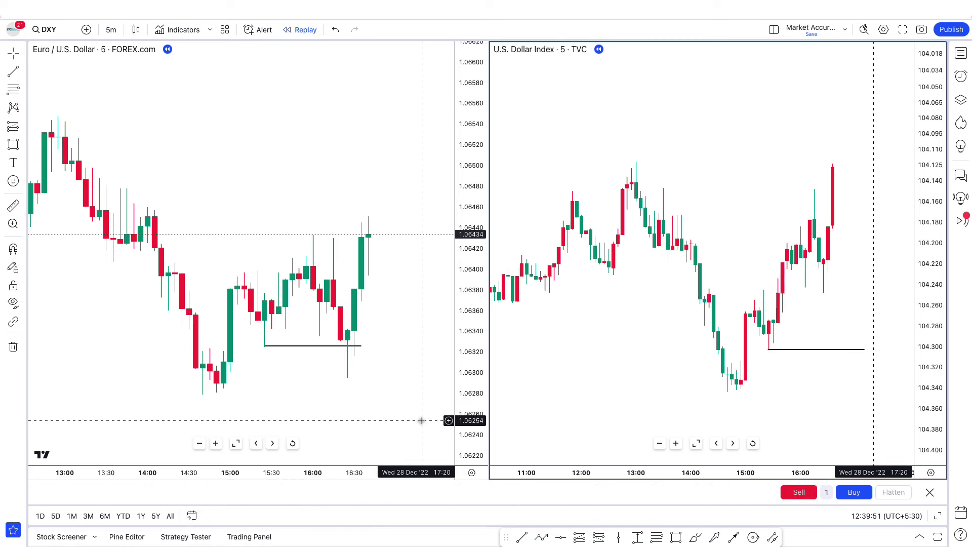
pyautogui.scroll(1, 385, 334)
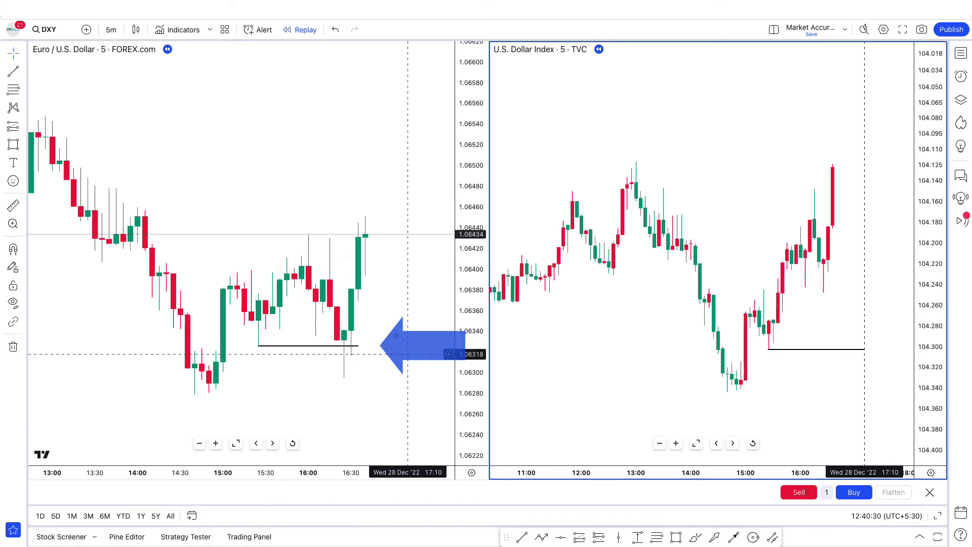
# Step: Draw a short horizontal line at the recent EURUSD high near 1.0643, from about 16:15
pyautogui.click(526, 538)
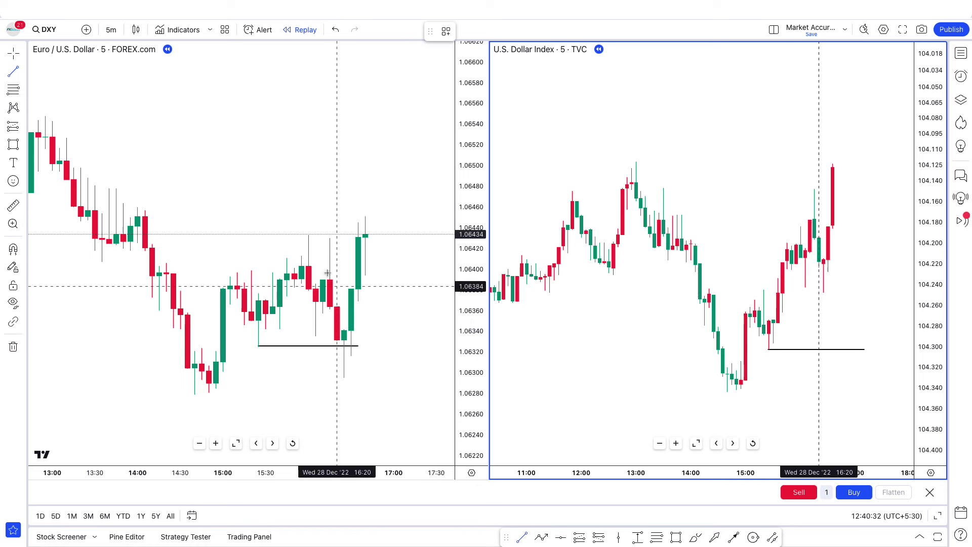
pyautogui.click(330, 238)
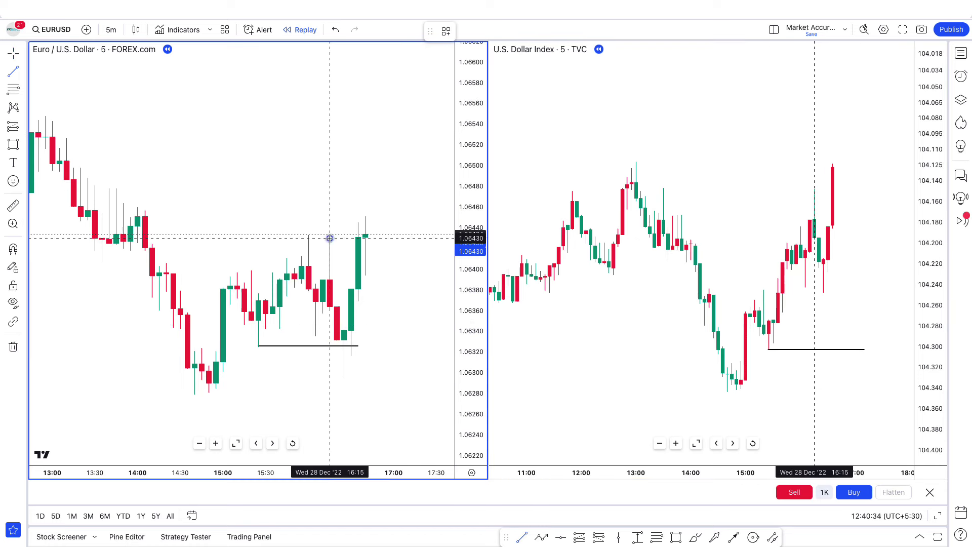
pyautogui.click(399, 245)
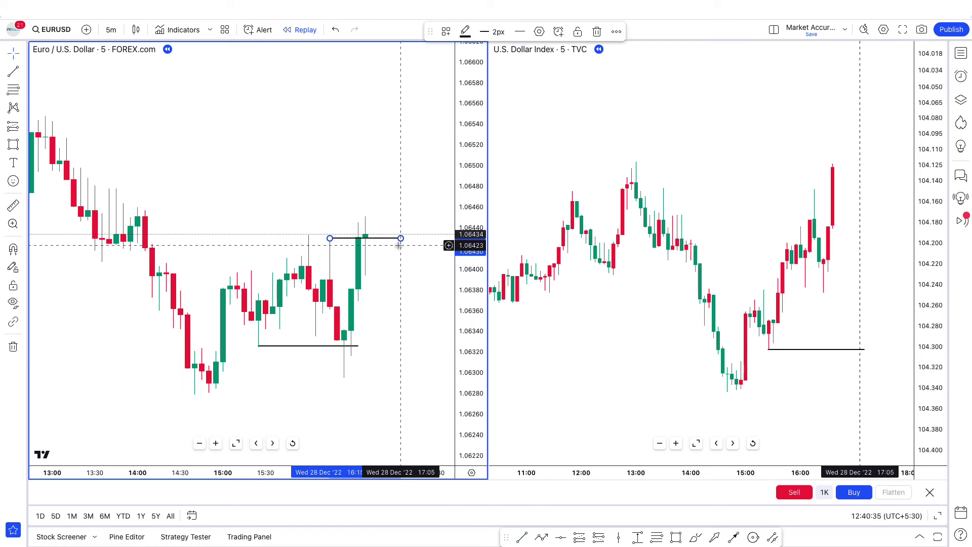
pyautogui.click(398, 278)
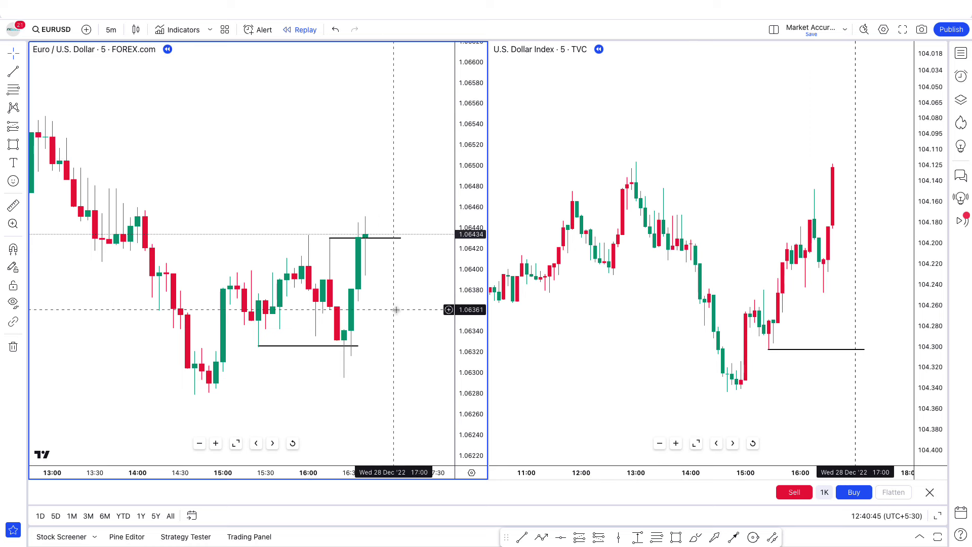
# Step: Zoom the EURUSD time axis and shift the candles left to leave room on the right
pyautogui.scroll(2, 396, 310)
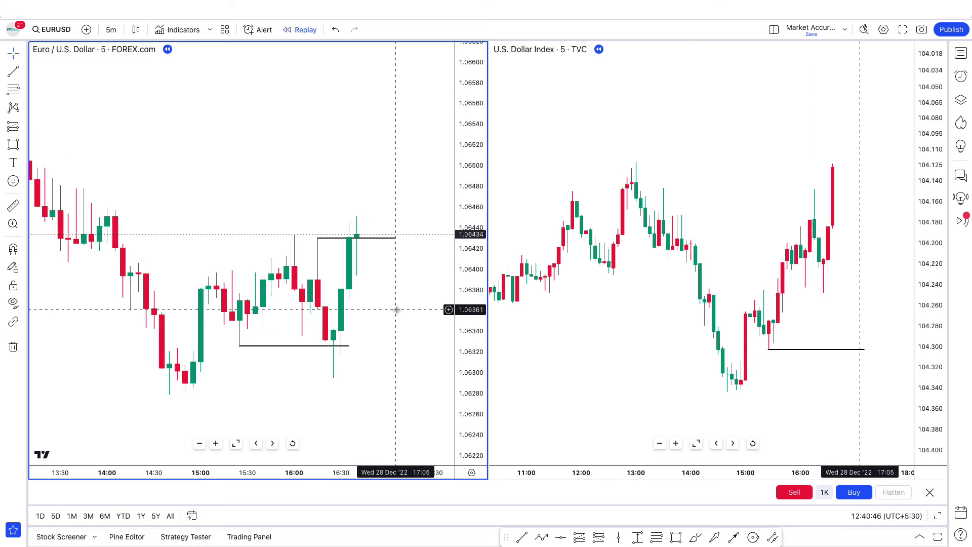
pyautogui.scroll(-3, 400, 312)
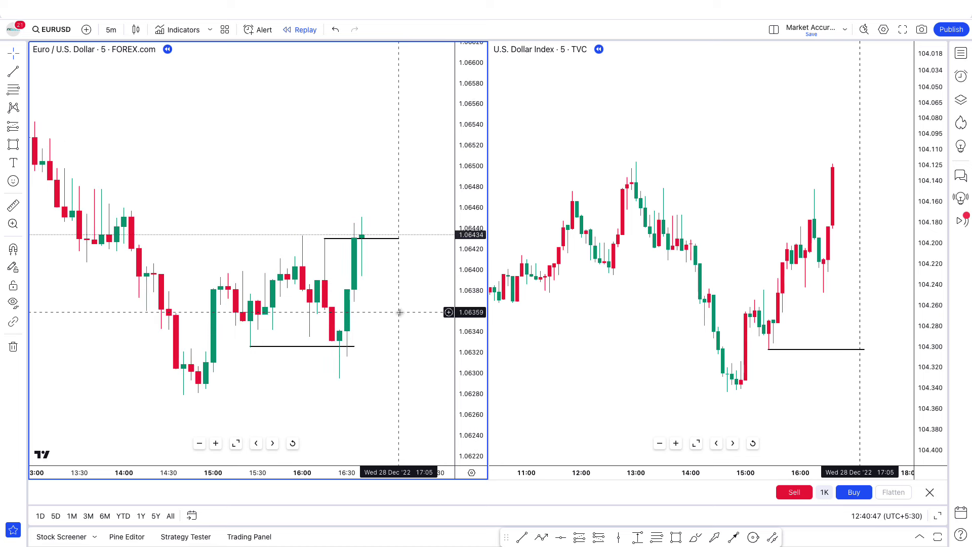
pyautogui.scroll(-1, 401, 313)
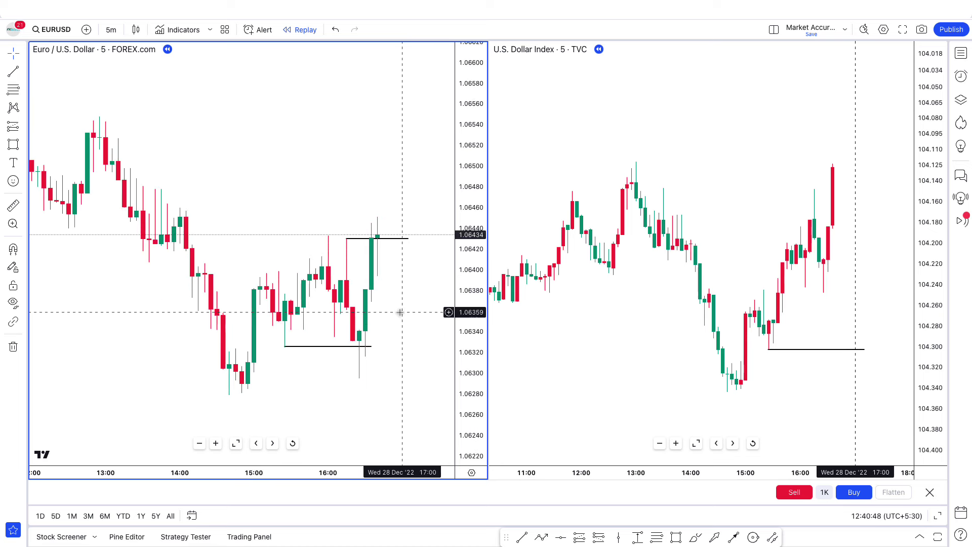
pyautogui.scroll(-1, 400, 313)
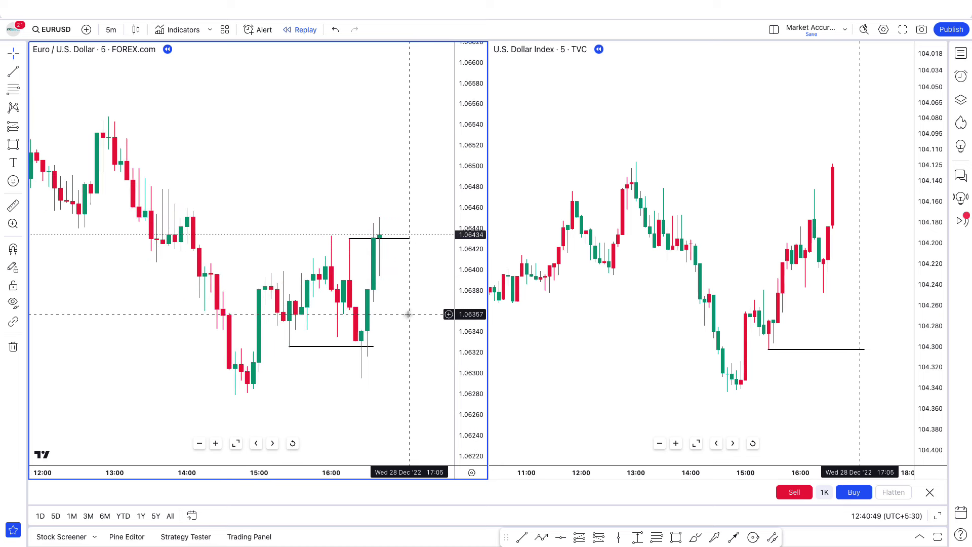
pyautogui.moveTo(402, 318); pyautogui.dragTo(390, 320)
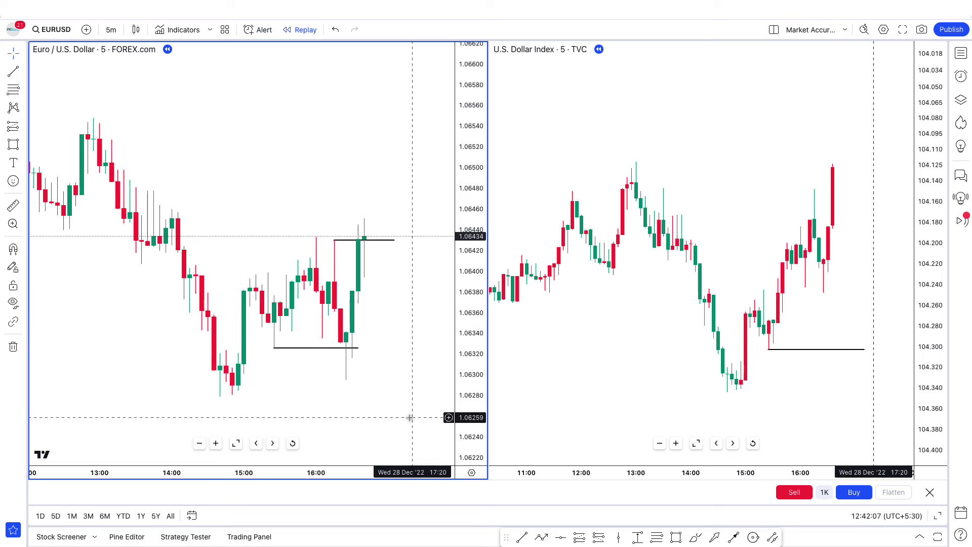
pyautogui.moveTo(410, 418); pyautogui.dragTo(394, 418)
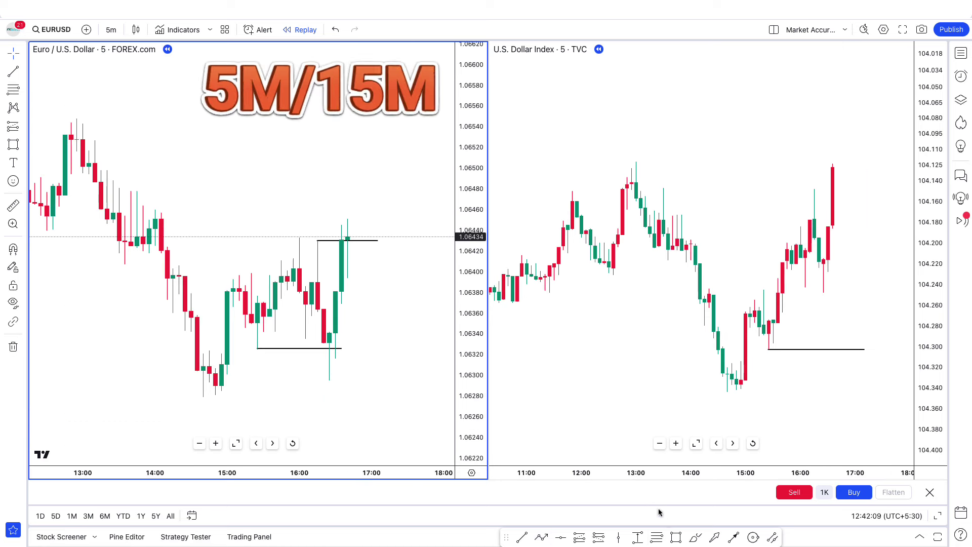
# Step: Draw a coloured fair value gap box spanning about 1.0630–1.0634 after 16:25
pyautogui.click(677, 537)
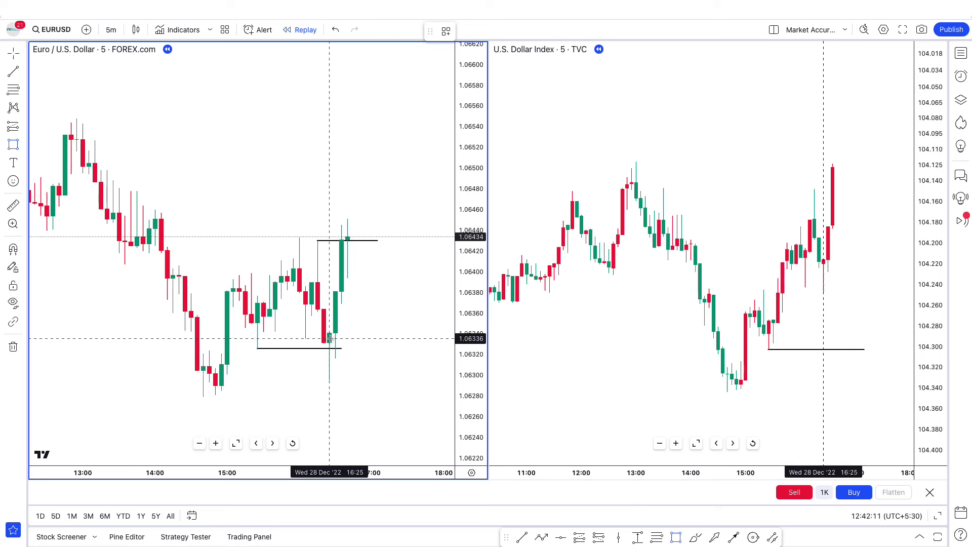
pyautogui.moveTo(330, 331)
pyautogui.mouseDown()
pyautogui.moveTo(332, 359)
pyautogui.moveTo(407, 381)
pyautogui.mouseUp()
pyautogui.click(469, 31)
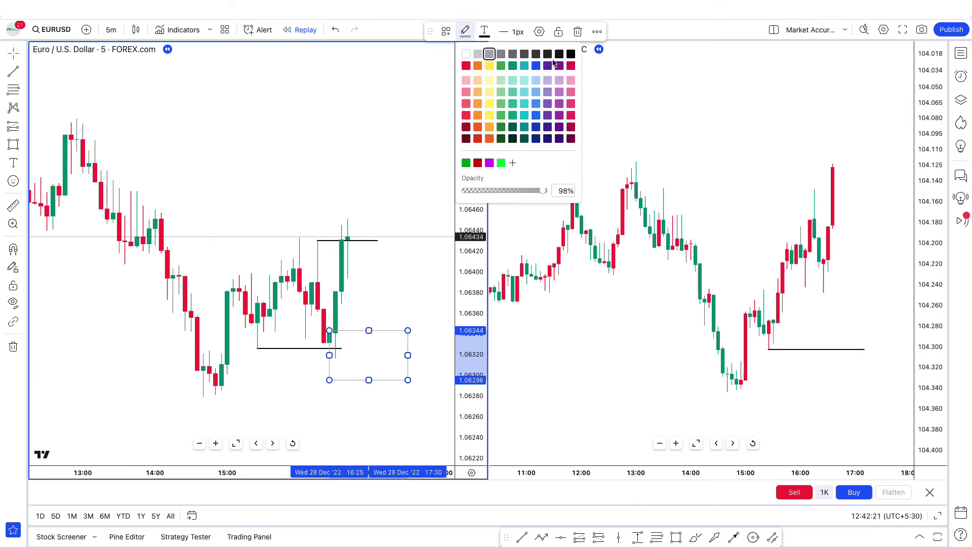
pyautogui.click(402, 241)
pyautogui.click(396, 294)
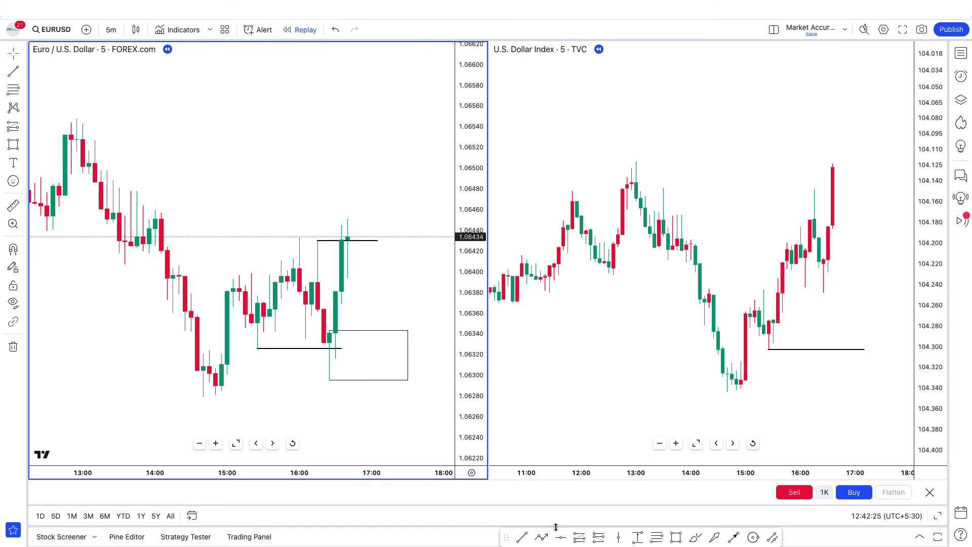
# Step: Add a second gap box above reaching 1.0637, plus a balanced price range box where they overlap
pyautogui.click(675, 537)
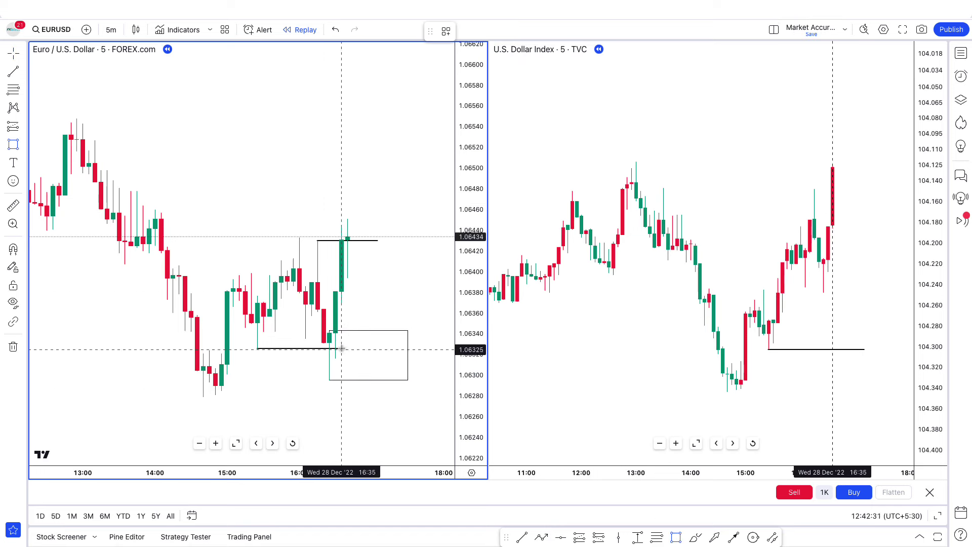
pyautogui.moveTo(330, 331); pyautogui.dragTo(407, 304)
pyautogui.click(352, 361)
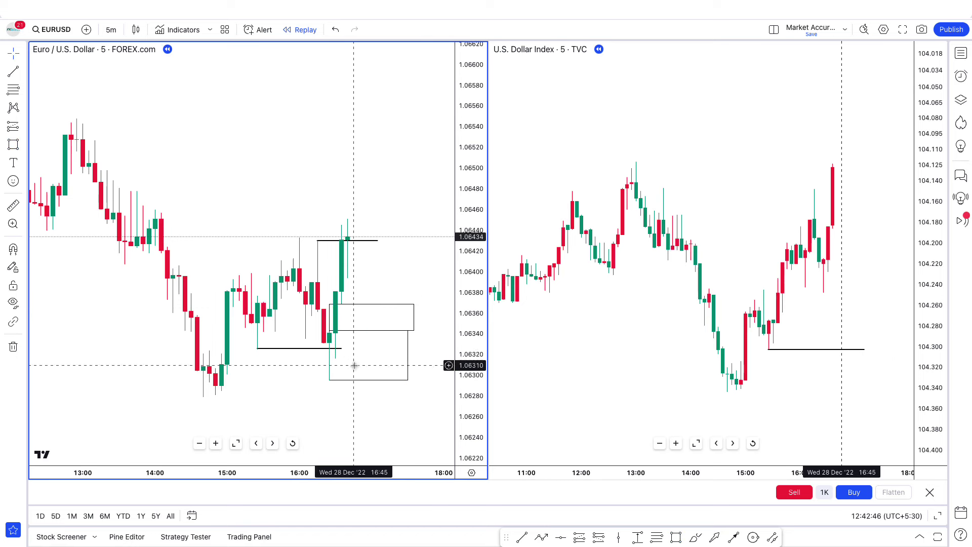
pyautogui.hotkey('alt', 'shift', 'r')
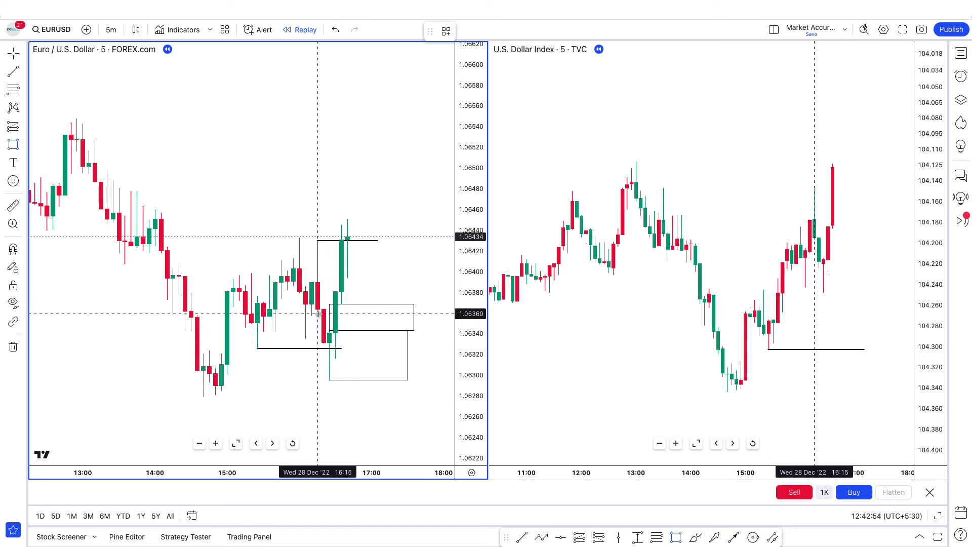
pyautogui.moveTo(318, 311); pyautogui.dragTo(402, 330)
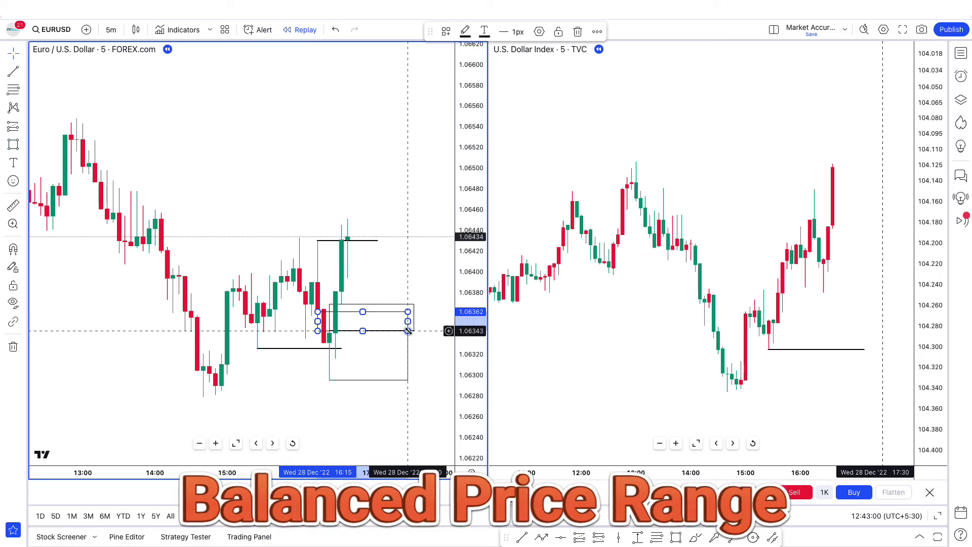
# Step: Finish the range box and follow the replay to 19:00 as EURUSD spikes near 1.0658, then settles around 1.0638
pyautogui.click(415, 347)
pyautogui.scroll(2, 426, 362)
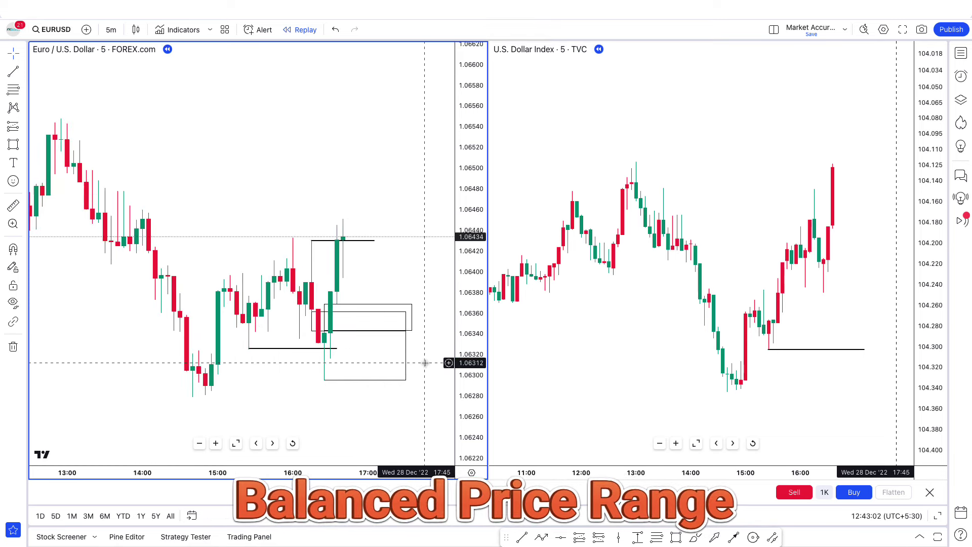
pyautogui.hscroll(5, 372, 419)
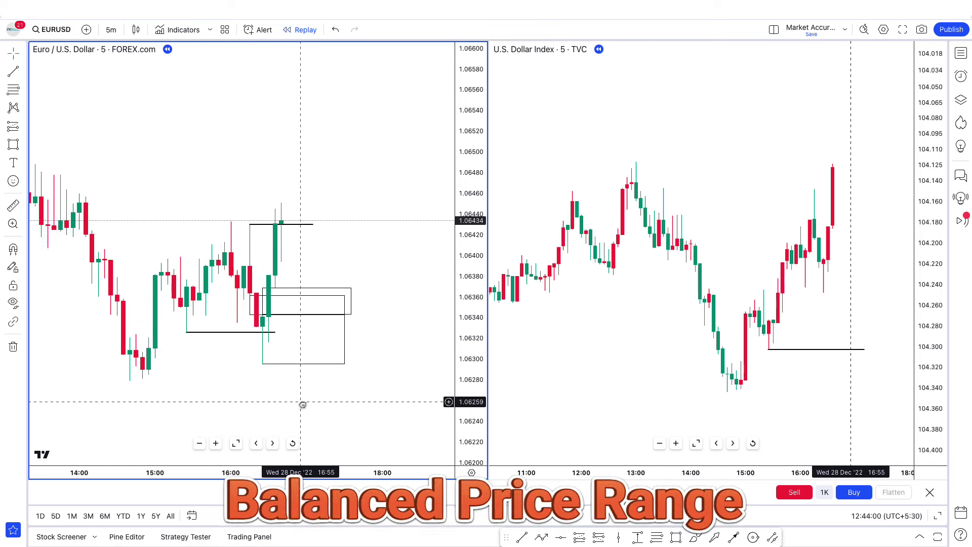
pyautogui.scroll(-3, 351, 419)
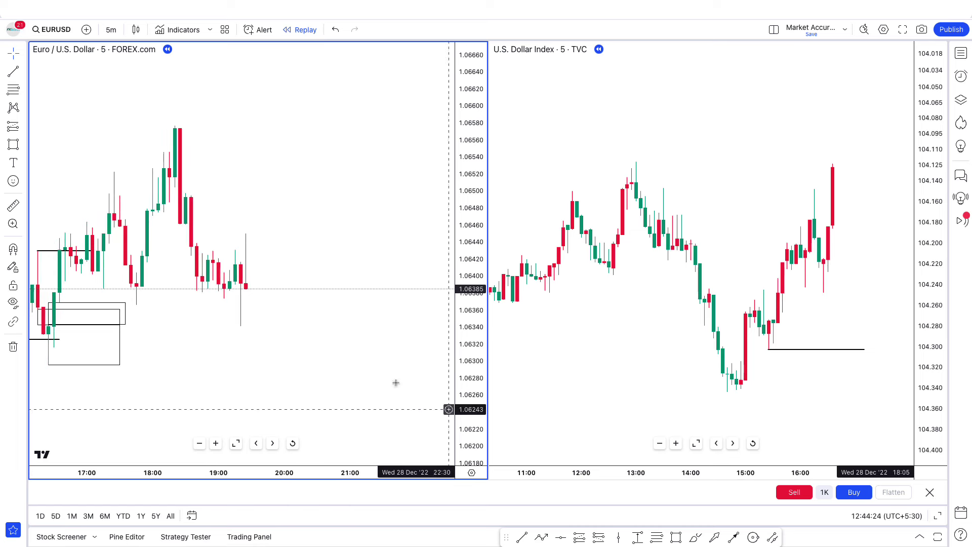
# Step: Extend the lower gap box right and place a long position at 1.0634, stop at the box bottom, target about 1.06570
pyautogui.hscroll(-3, 273, 379)
pyautogui.moveTo(165, 349); pyautogui.dragTo(314, 349)
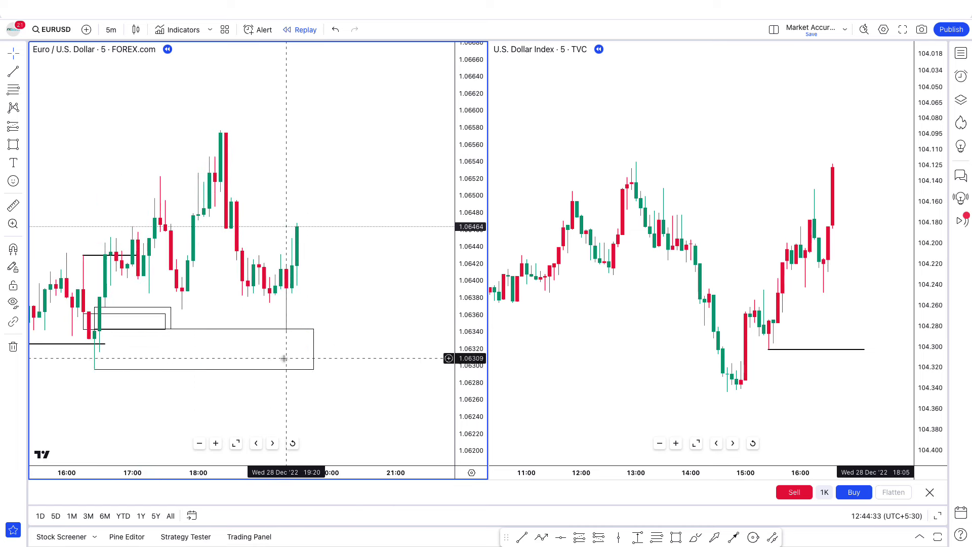
pyautogui.click(286, 329)
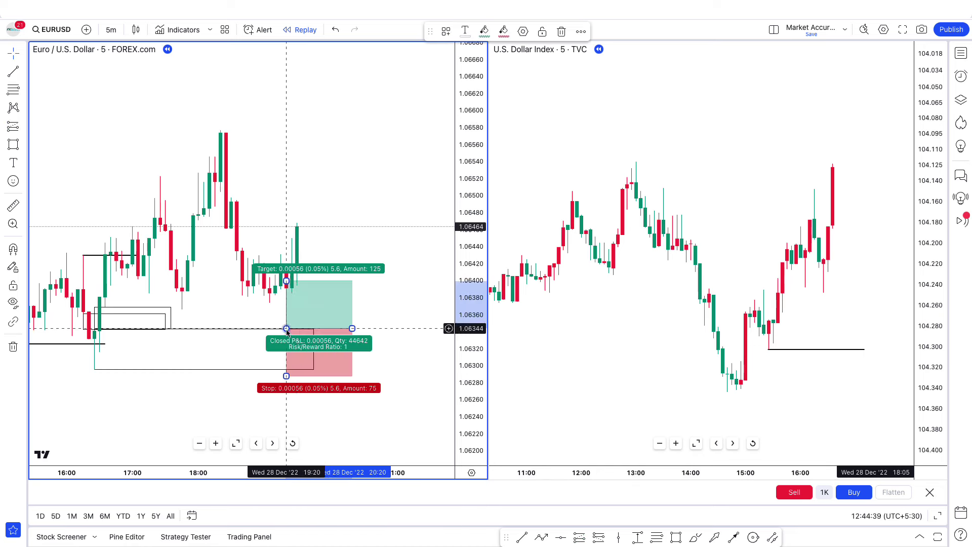
pyautogui.moveTo(287, 375); pyautogui.dragTo(285, 371)
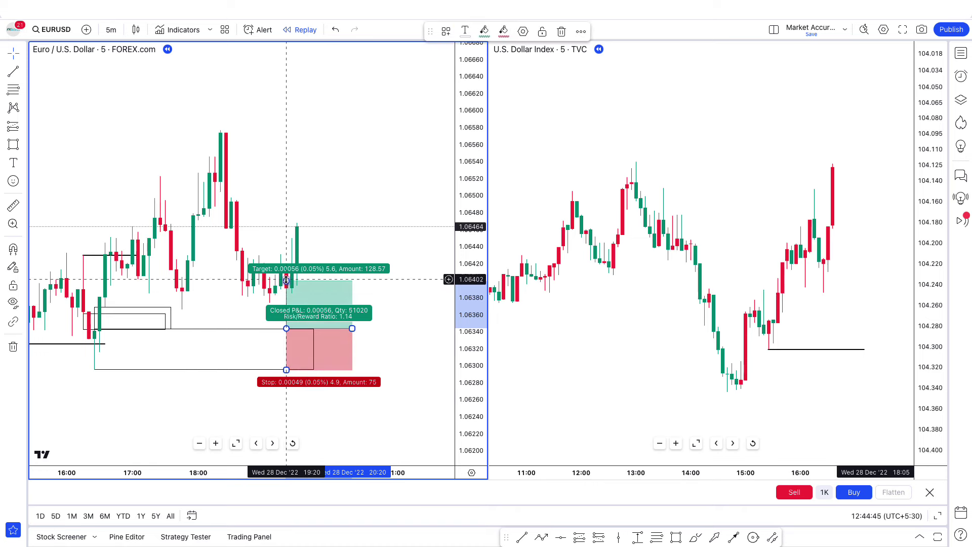
pyautogui.moveTo(286, 281); pyautogui.dragTo(278, 136)
pyautogui.click(274, 226)
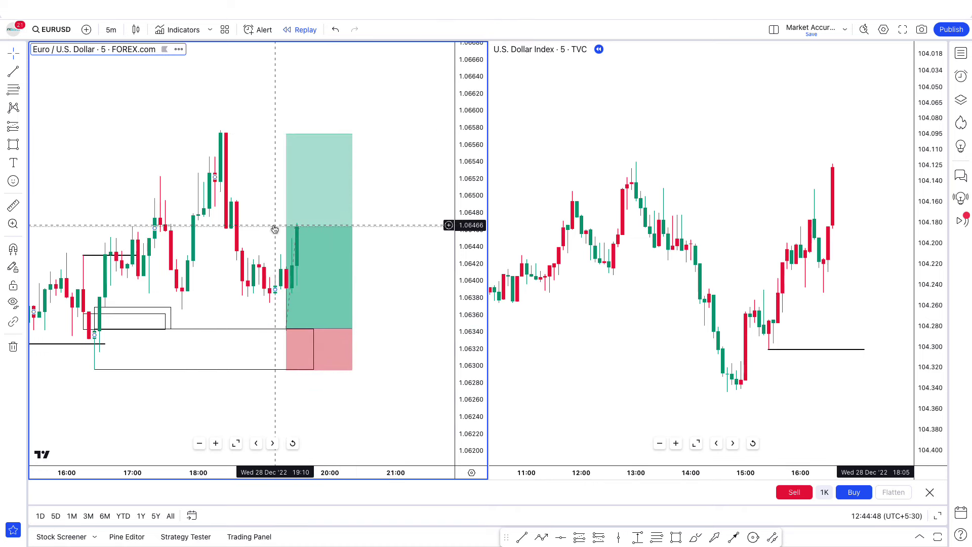
# Step: Draw a horizontal trend line across the prior high
pyautogui.scroll(-1, 274, 232)
pyautogui.scroll(-4, 274, 232)
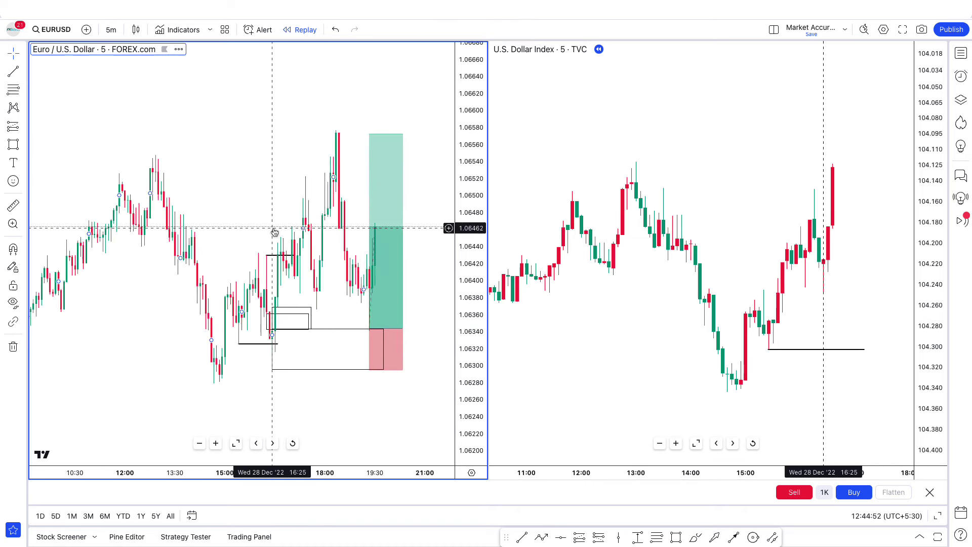
pyautogui.scroll(-2, 275, 232)
pyautogui.click(522, 537)
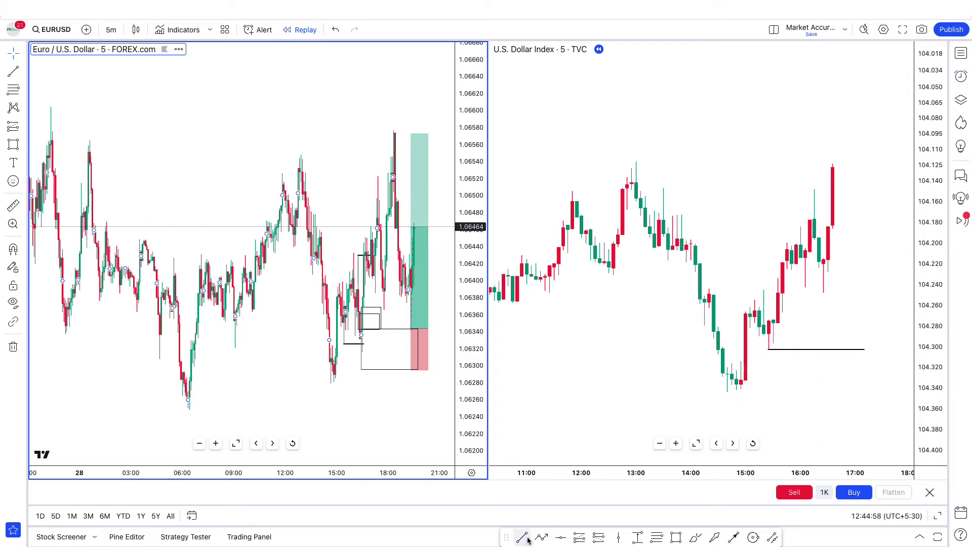
pyautogui.click(54, 109)
pyautogui.click(417, 109)
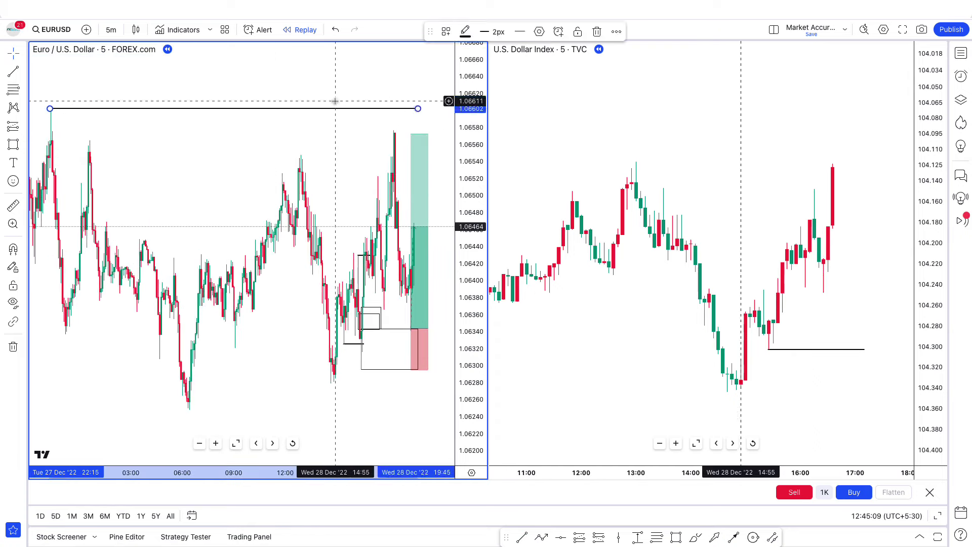
# Step: Stretch the long position to 20:40 and raise its target to the high line at 1.0660, giving 5.27 R:R
pyautogui.scroll(5, 335, 459)
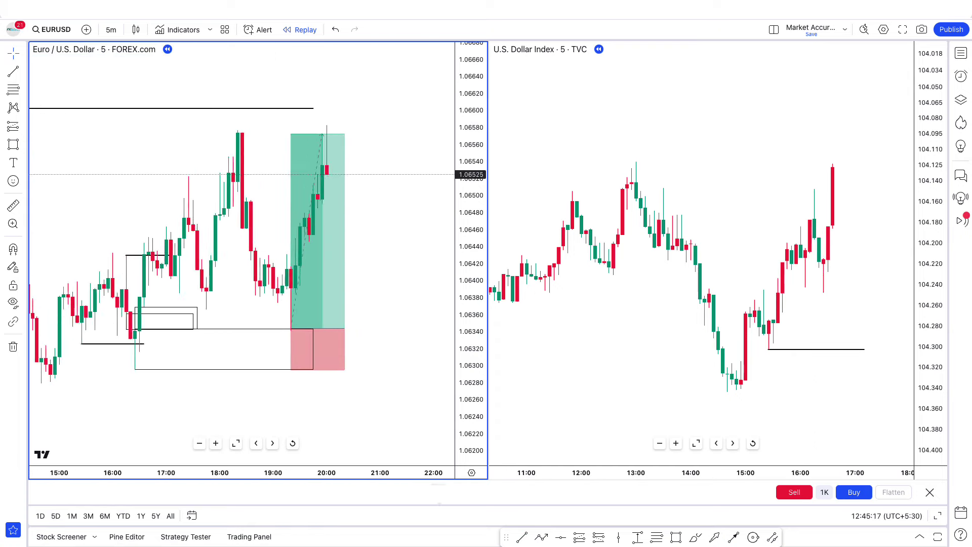
pyautogui.moveTo(329, 383); pyautogui.dragTo(350, 384)
pyautogui.moveTo(278, 211); pyautogui.dragTo(277, 191)
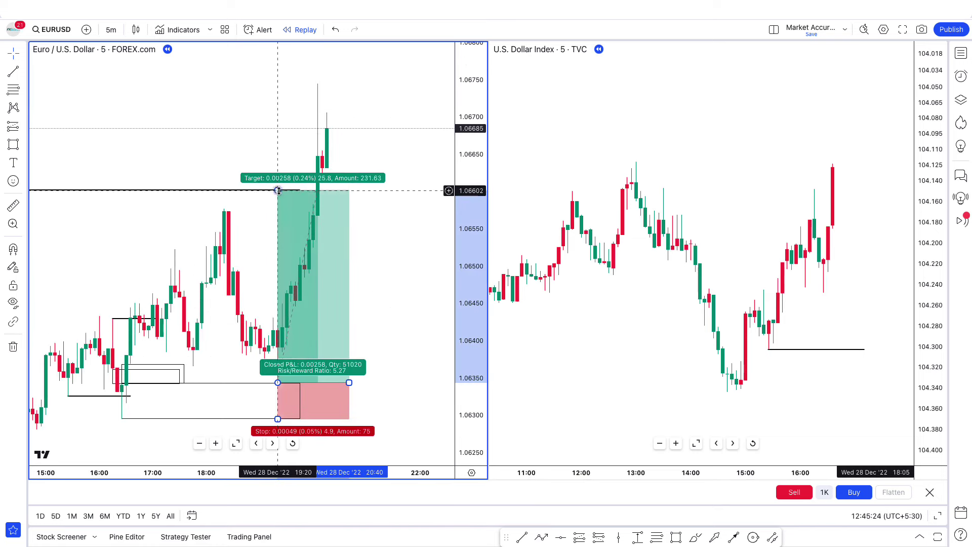